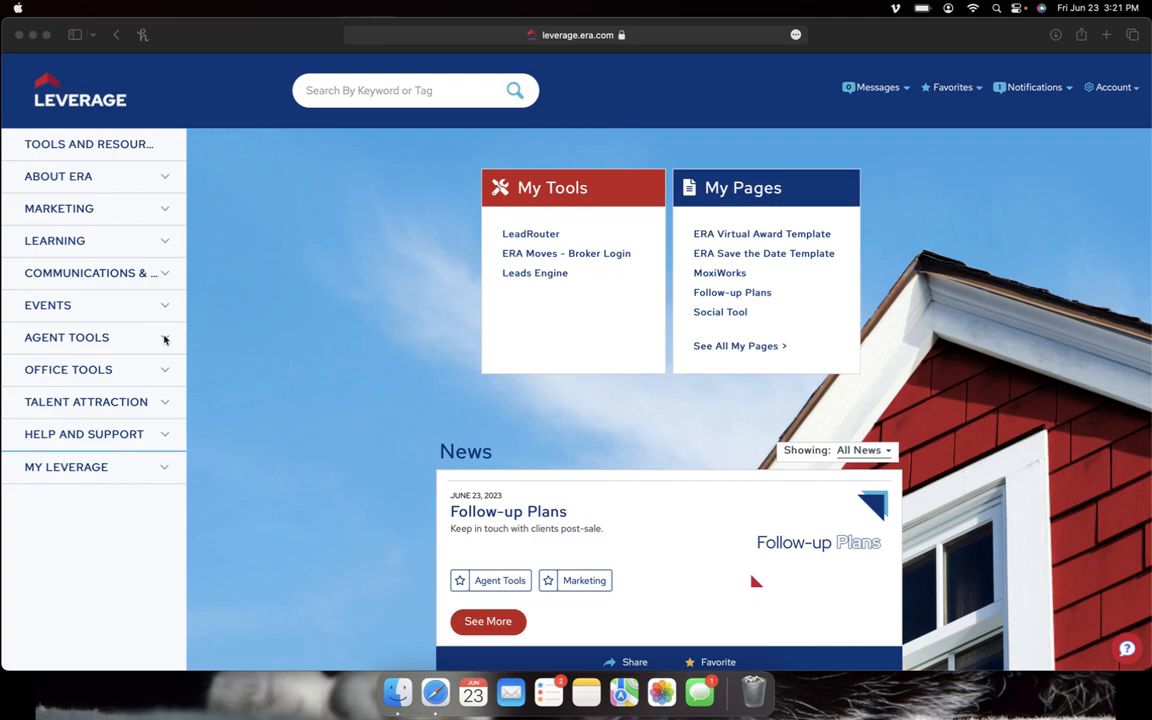
Step: Expand Agent Tools in the ERA Leverage sidebar and open the MoxiWorks page
left_click(165, 340)
left_click(162, 338)
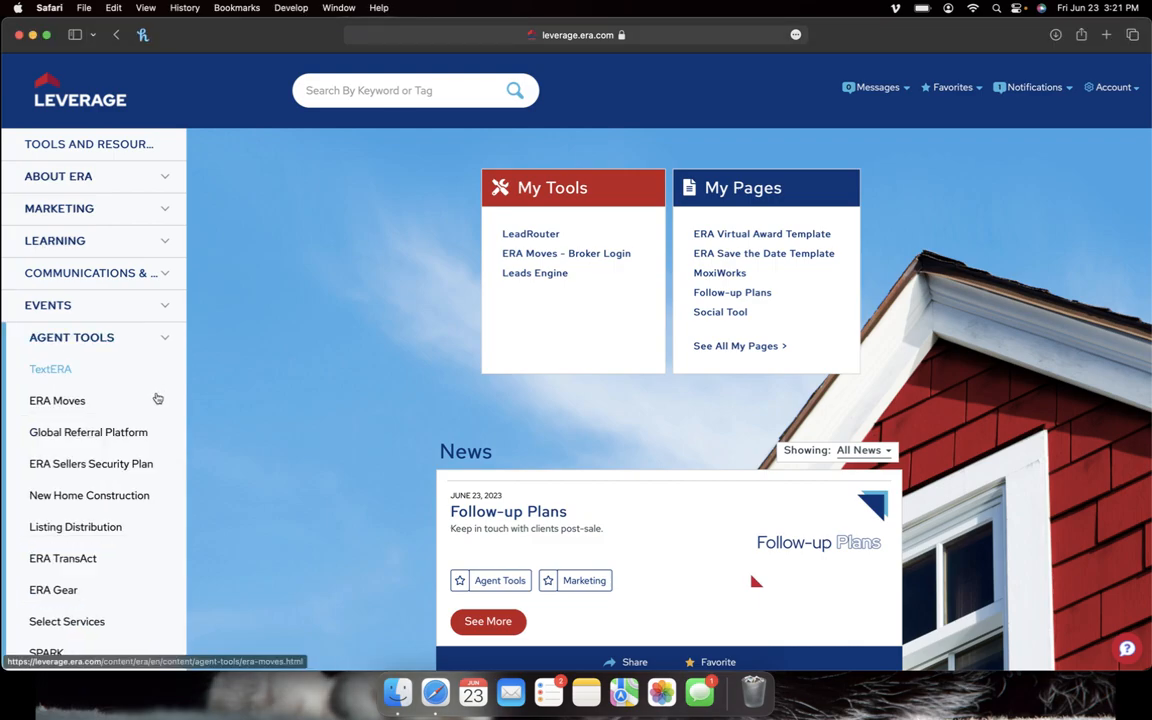
scroll(158, 392, "down", 5)
scroll(156, 404, "down", 4)
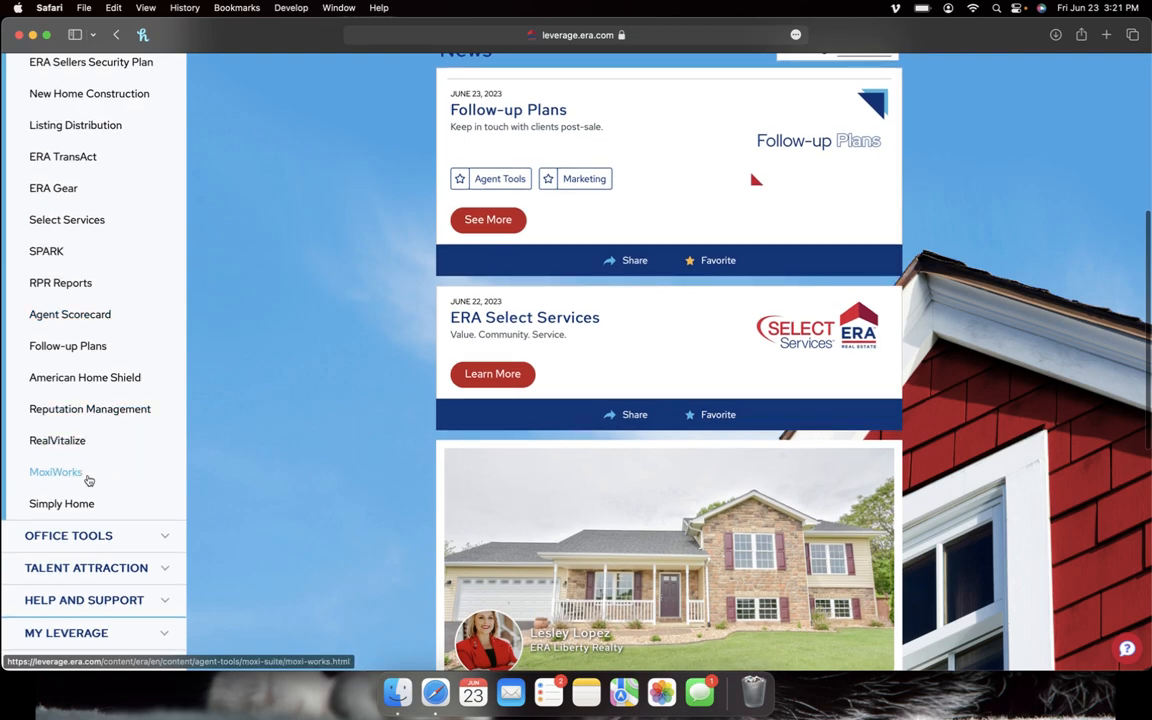
left_click(84, 477)
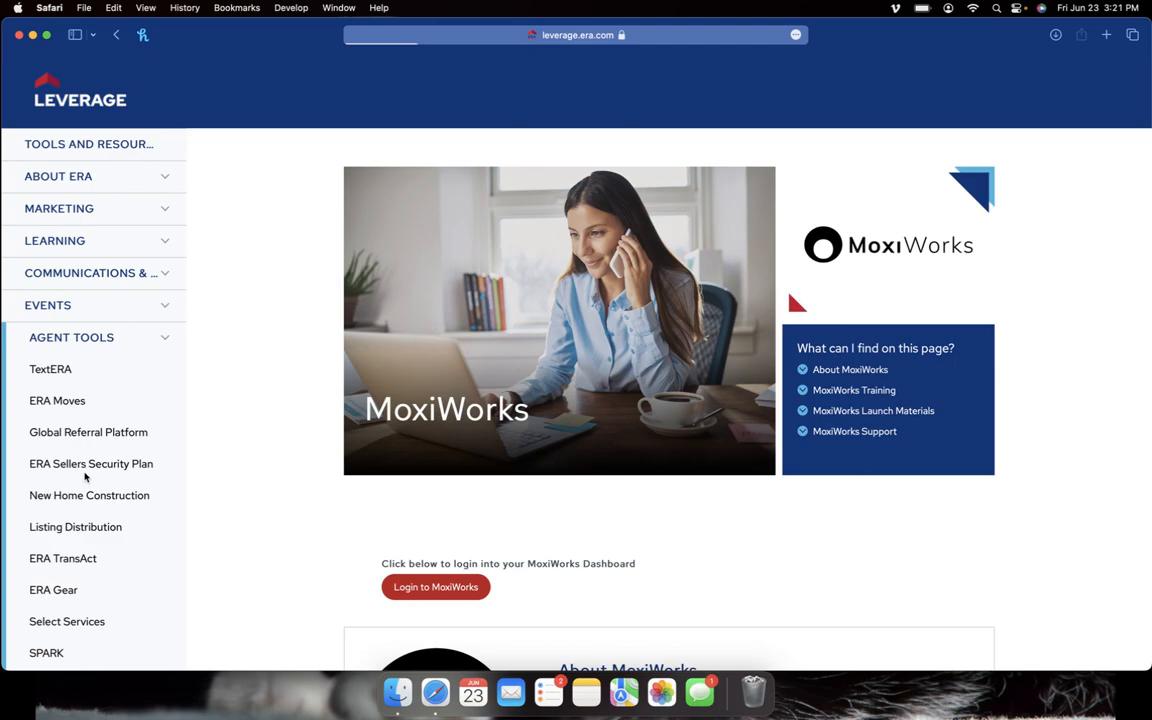
Step: Log in to MoxiWorks in a new tab, reaching the account profile page
scroll(712, 558, "down", 3)
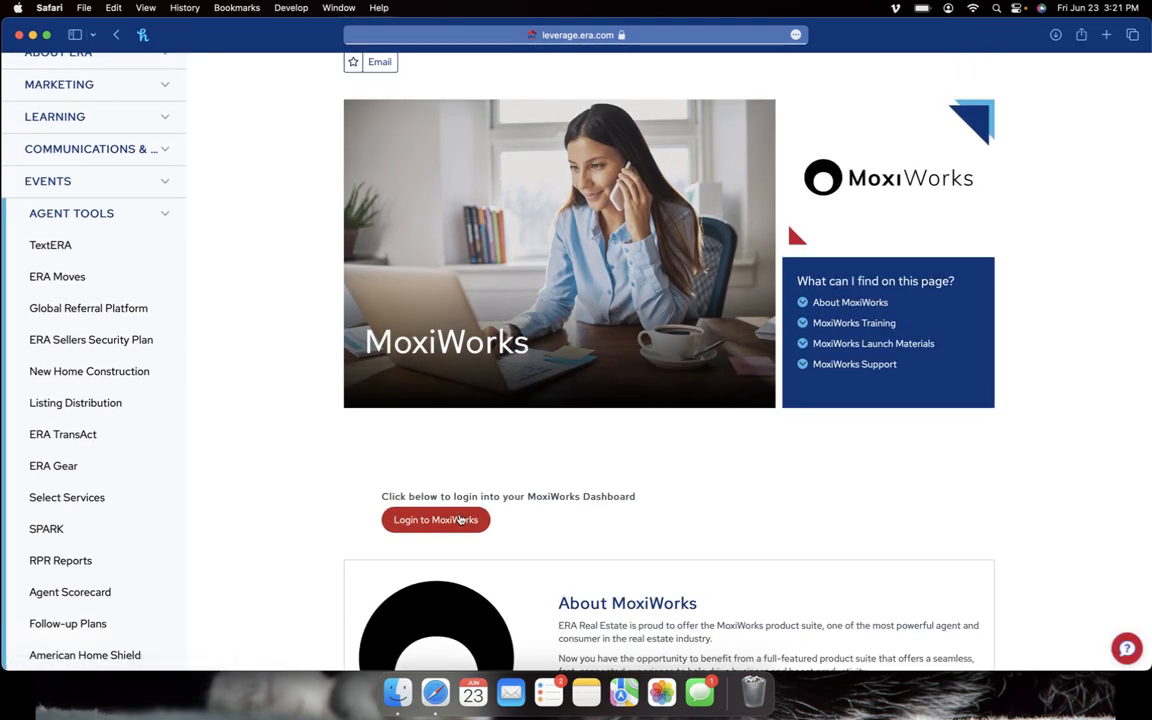
scroll(460, 519, "down", 4)
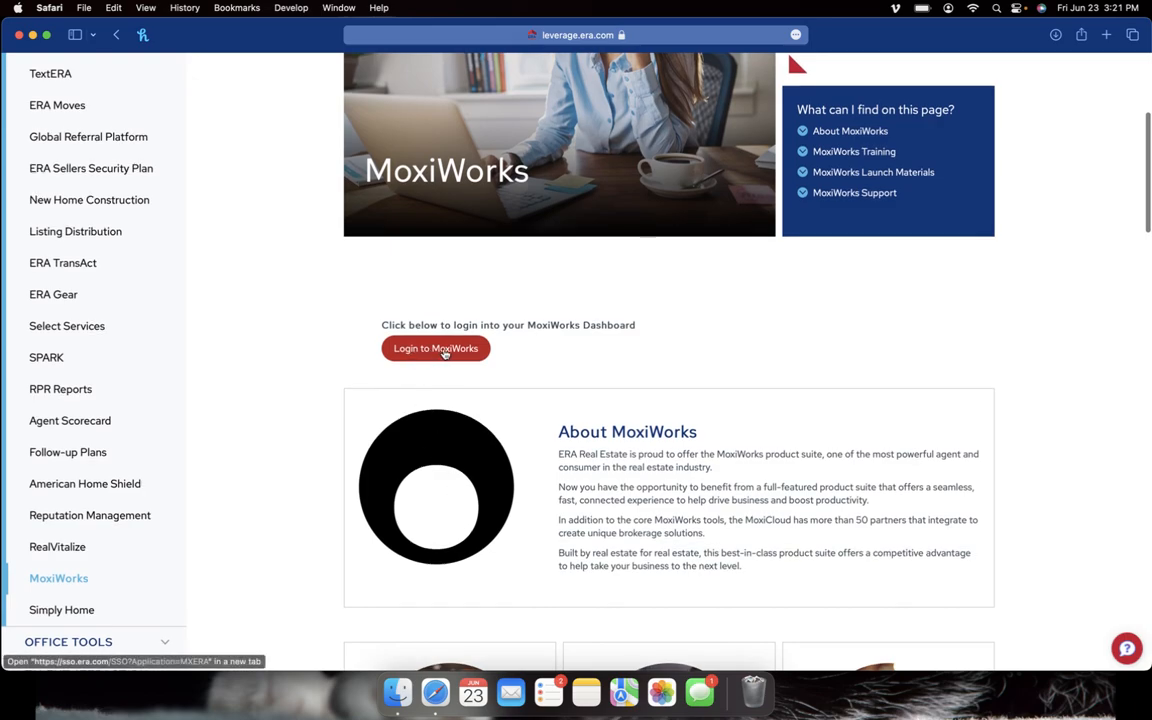
left_click(438, 352)
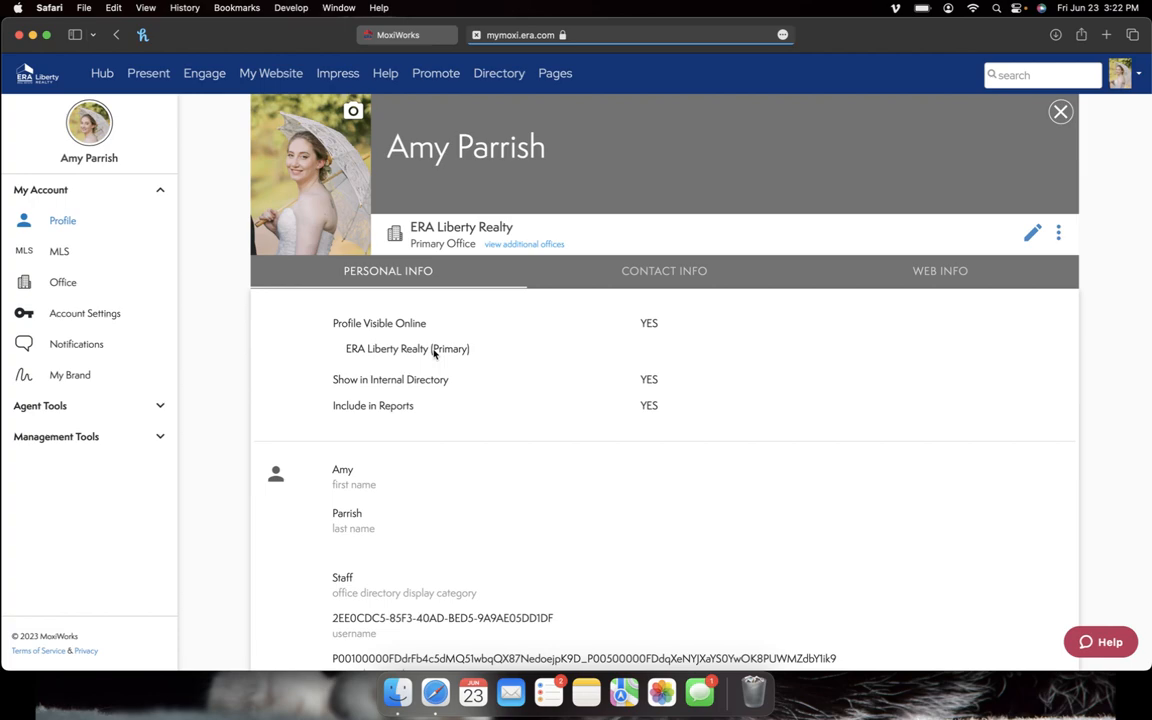
Step: Go to Engage from the MoxiWorks top bar and open the Manager dashboard mode menu
left_click(205, 80)
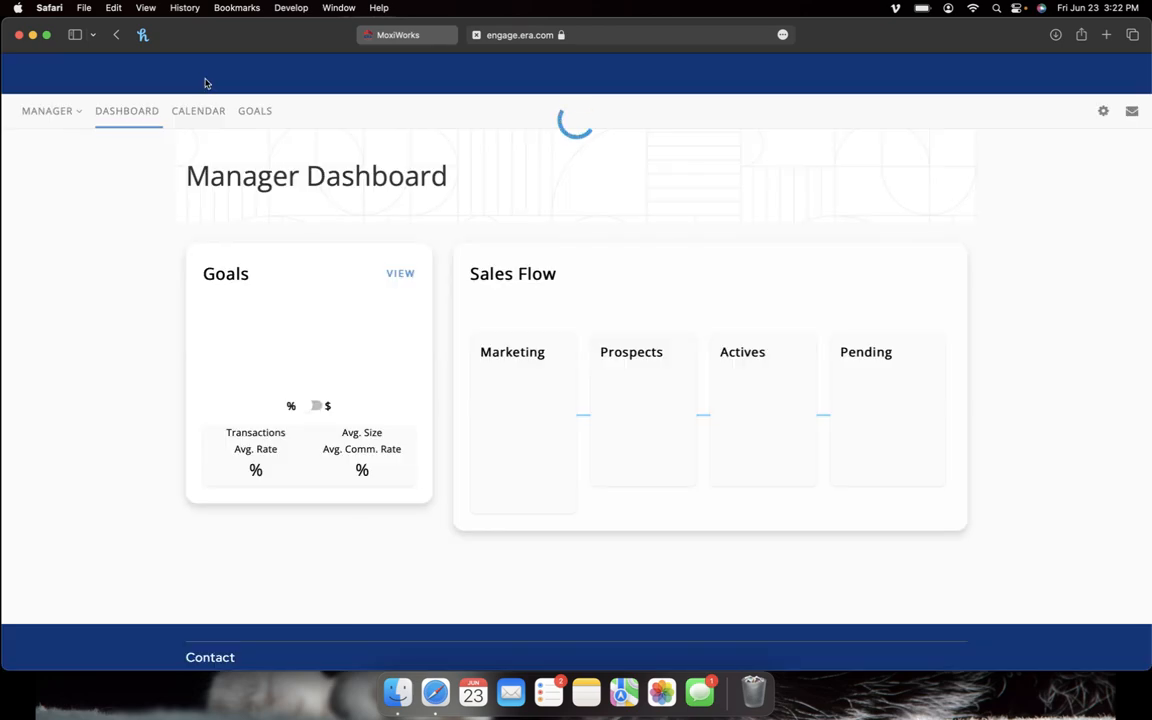
left_click(47, 110)
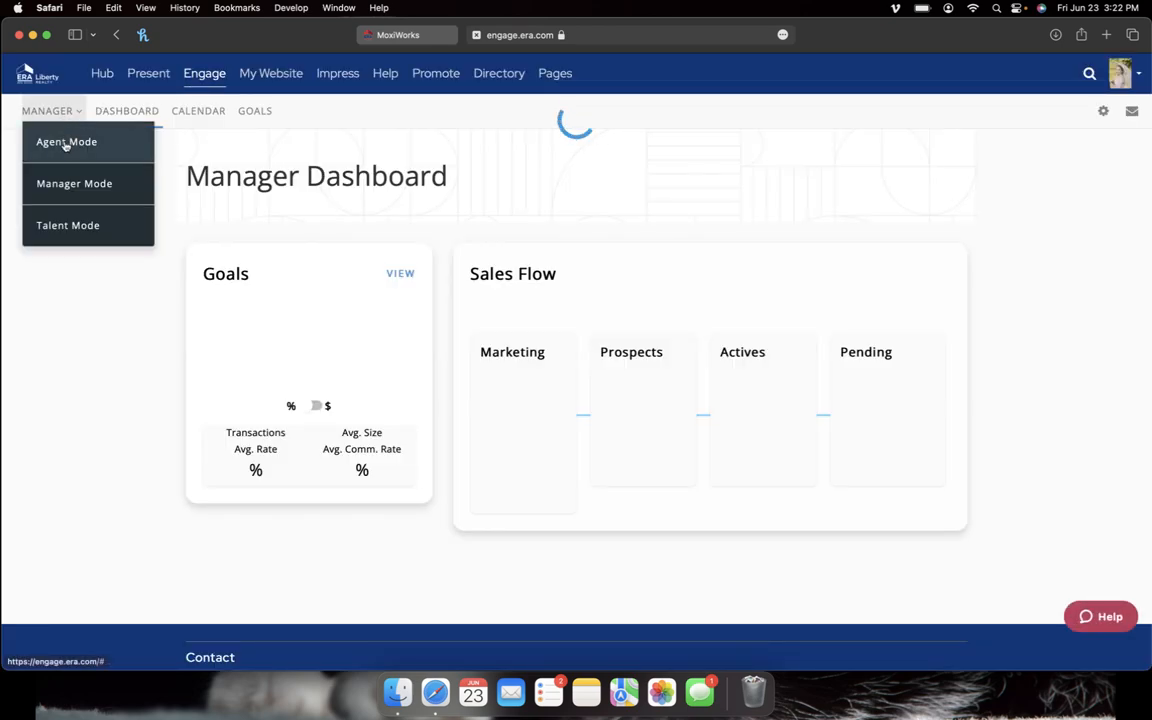
Step: Choose Agent Mode to show the agent dashboard with its Activity Feed, then reveal the People menu
left_click(63, 141)
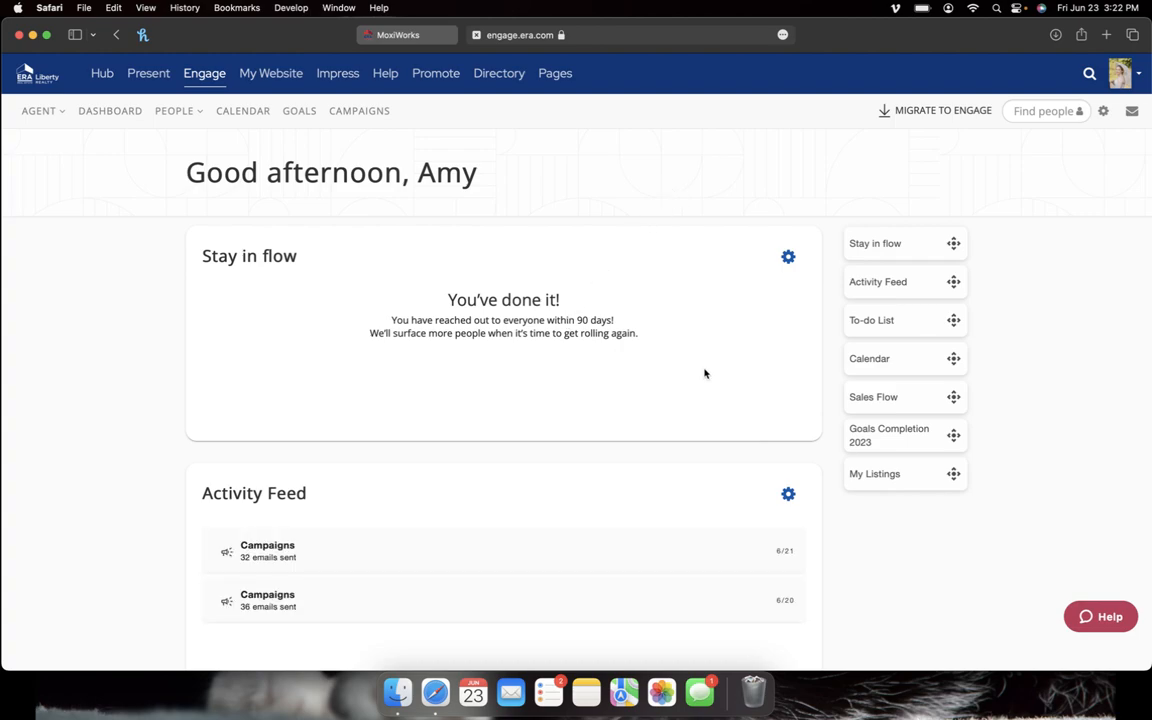
scroll(704, 373, "down", 1)
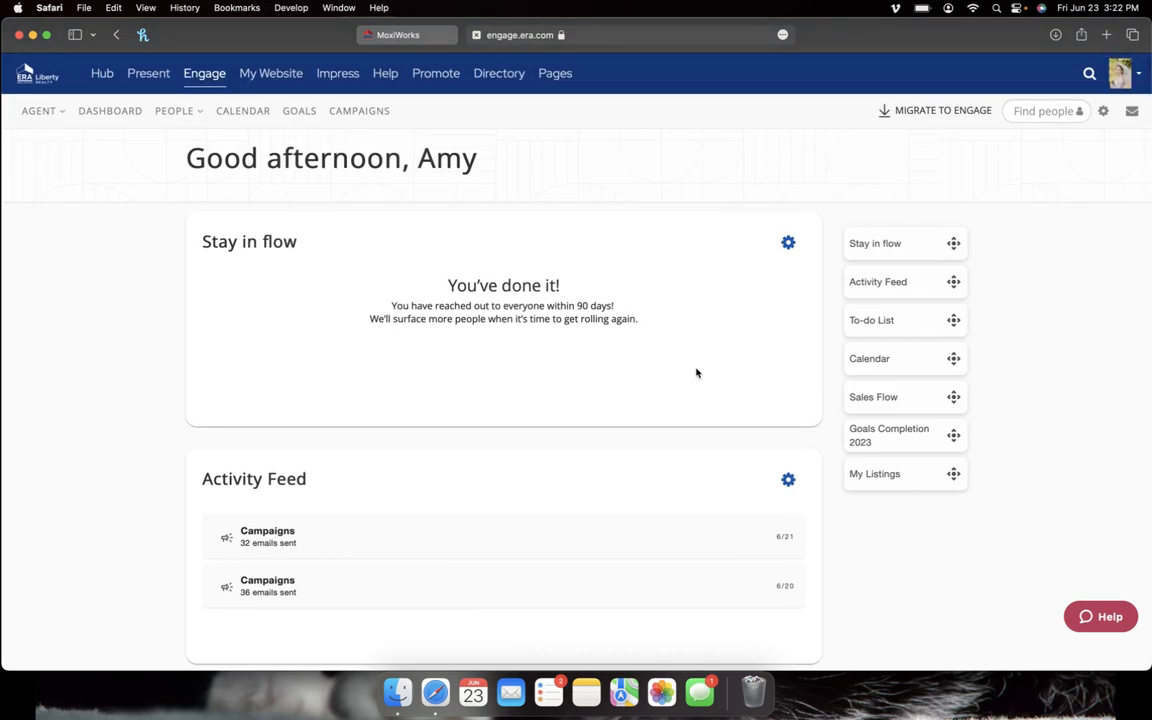
mouse_move(185, 126)
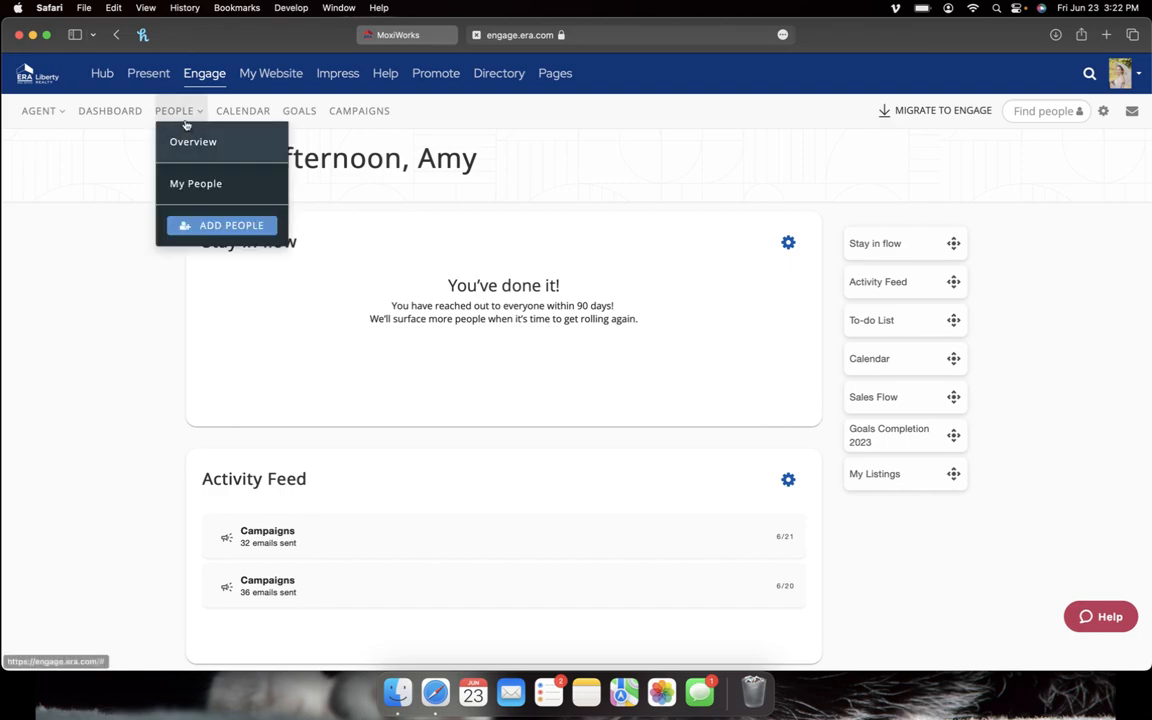
Step: Open My People and browse the 39 contacts, returning to the top of the list
left_click(231, 189)
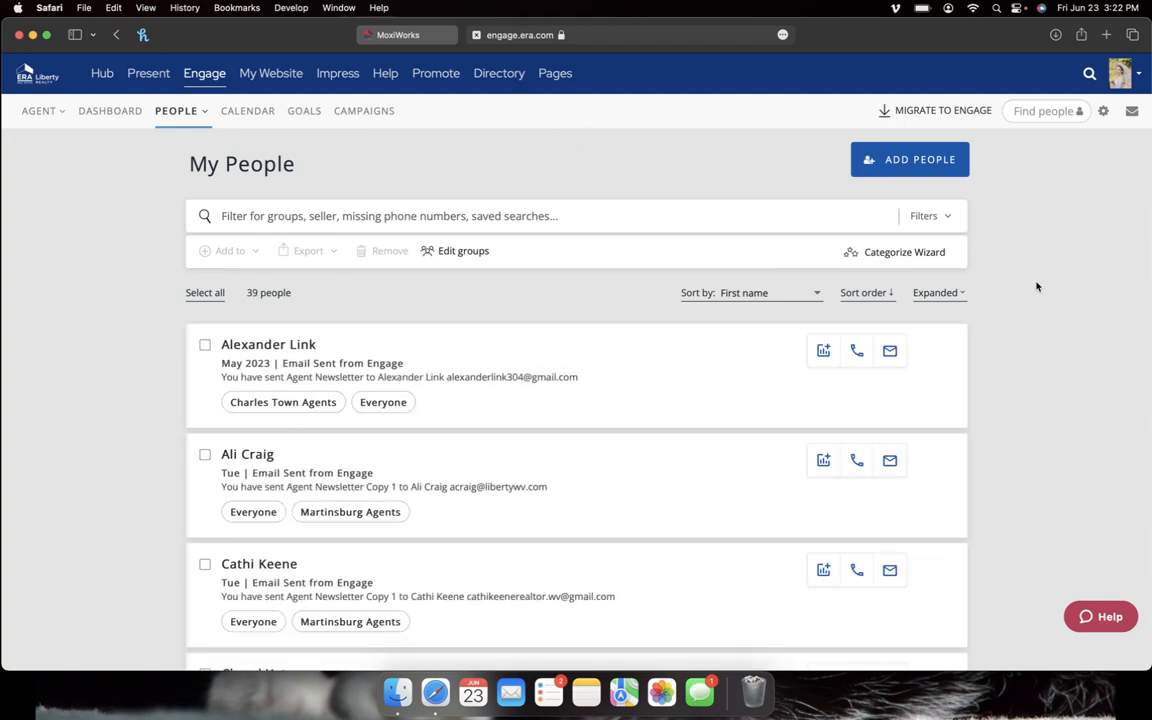
scroll(996, 355, "down", 5)
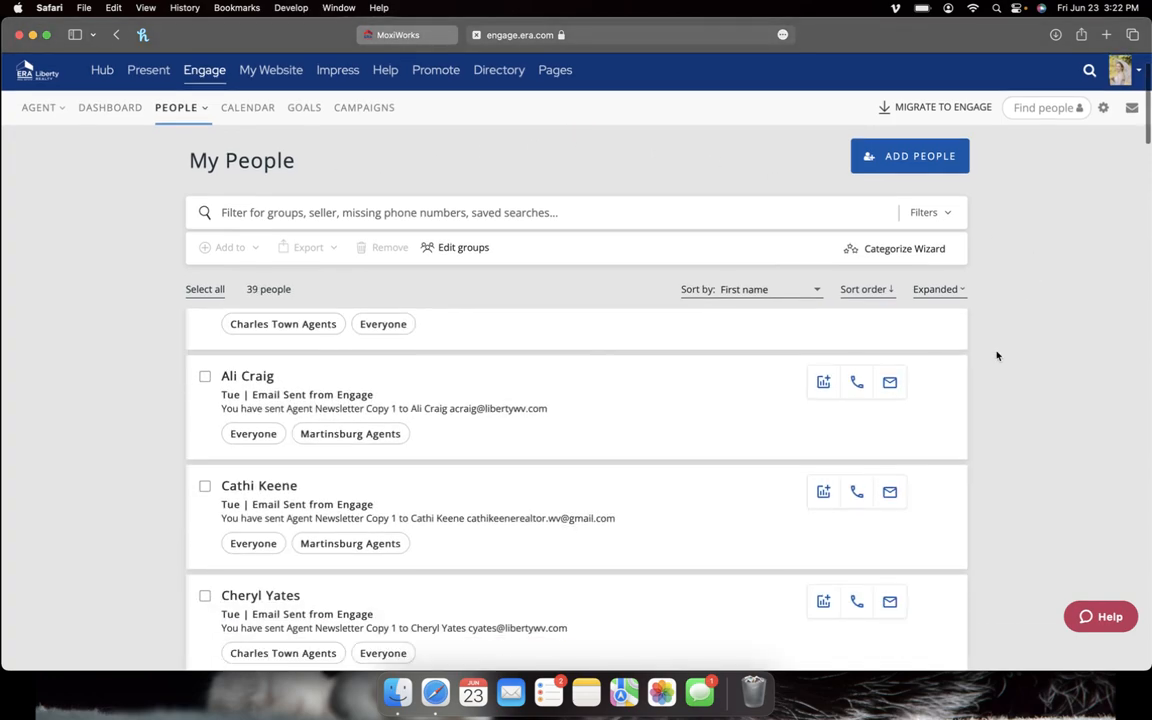
scroll(996, 355, "down", 4)
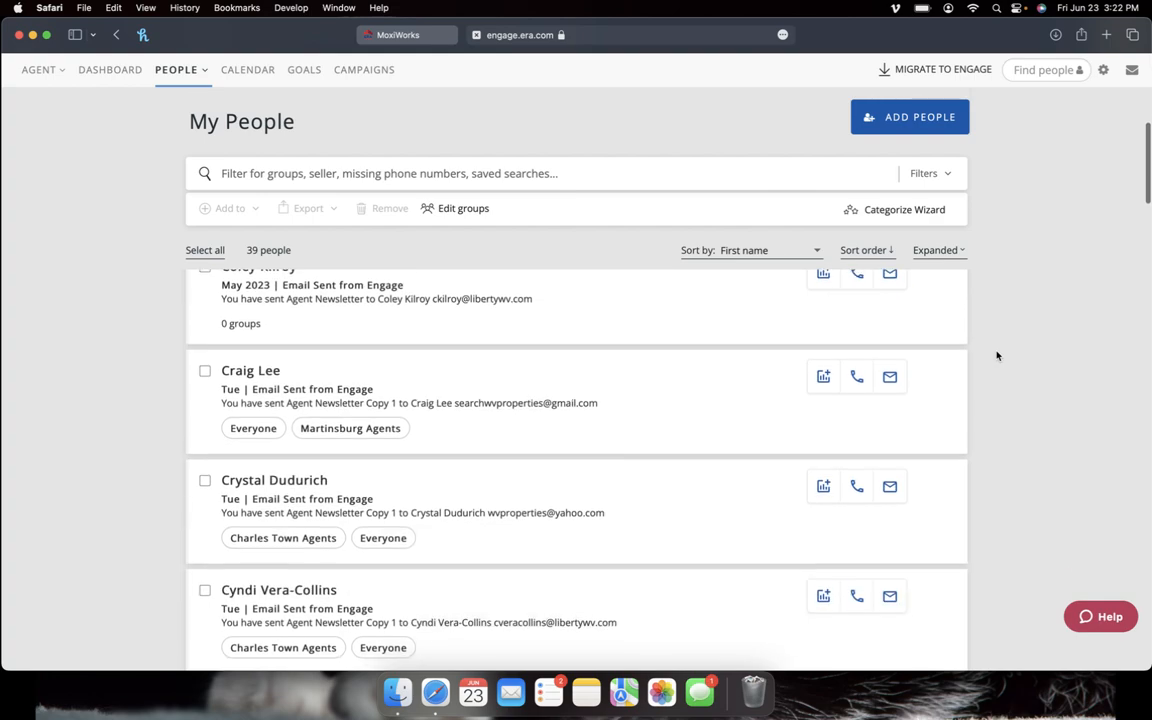
scroll(996, 355, "up", 10)
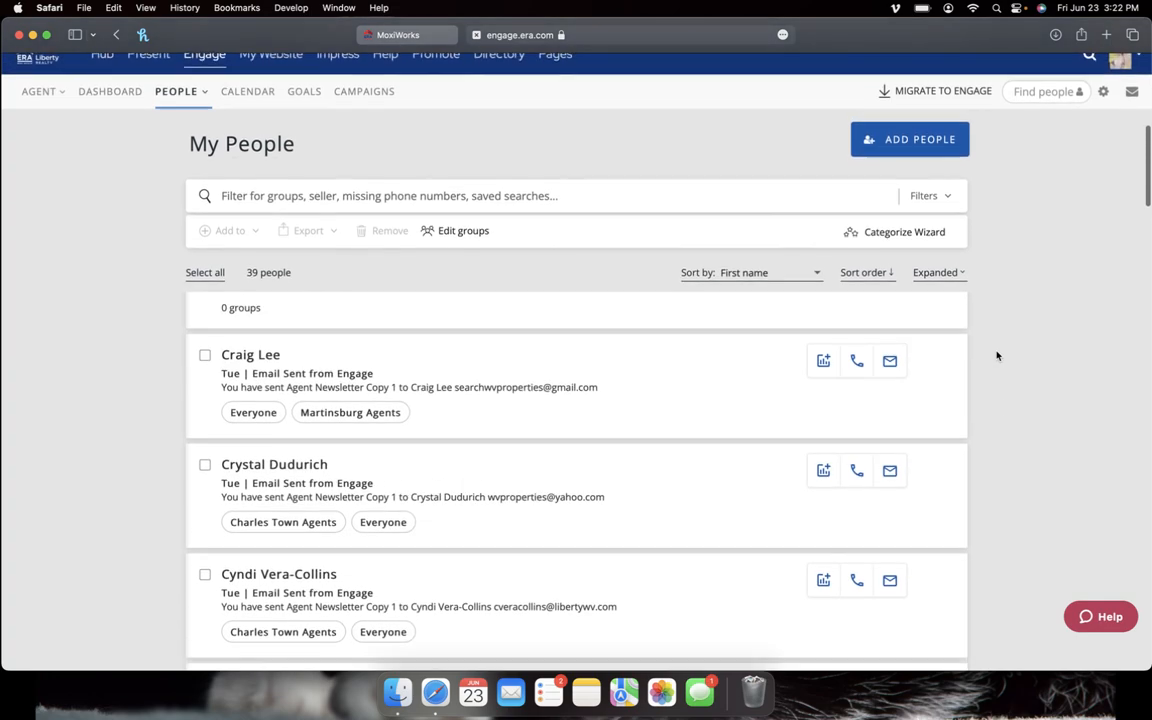
scroll(996, 355, "up", 2)
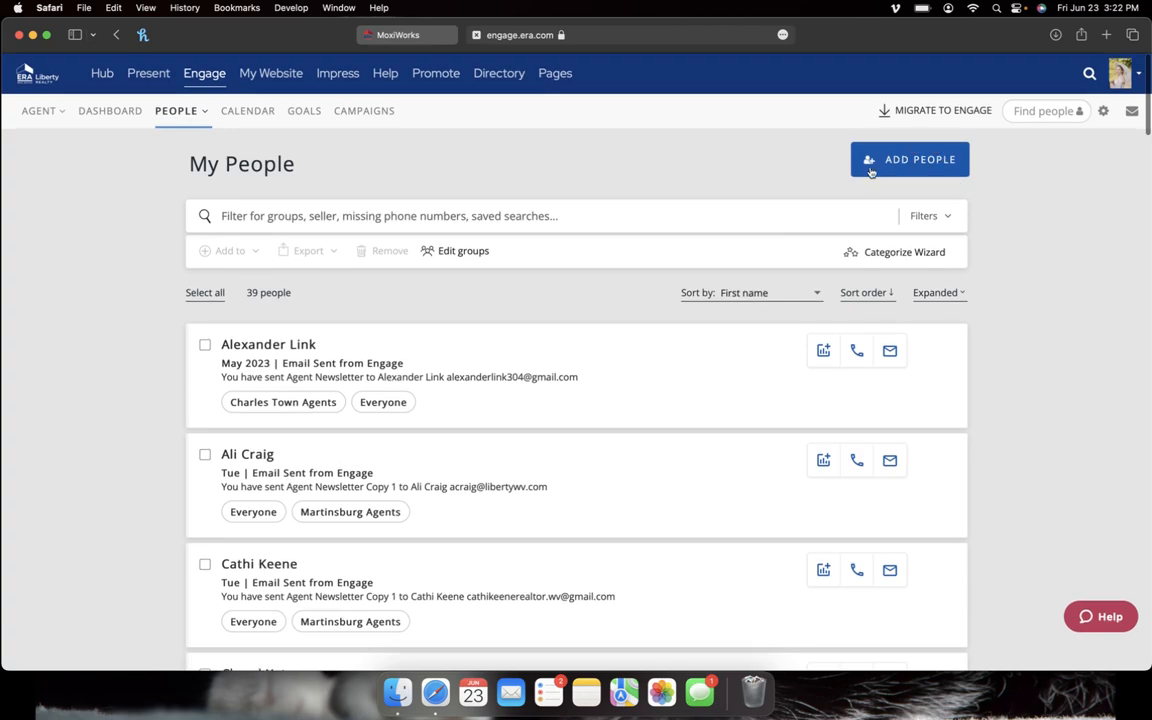
left_click(939, 163)
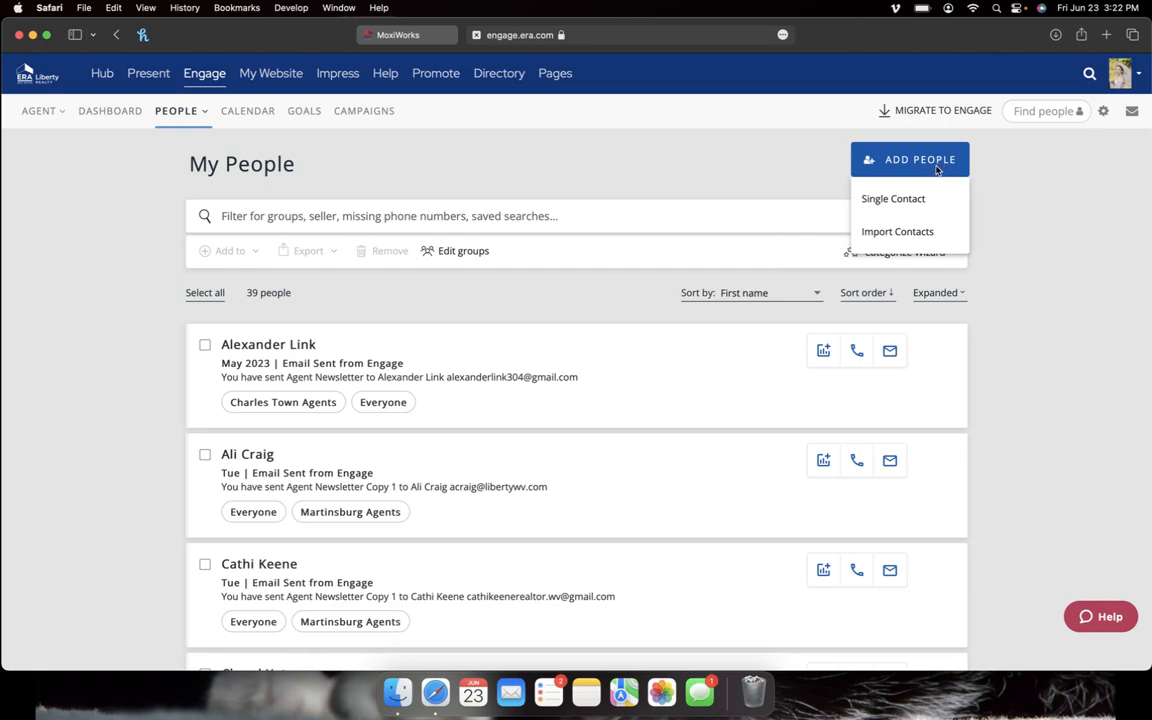
left_click(939, 237)
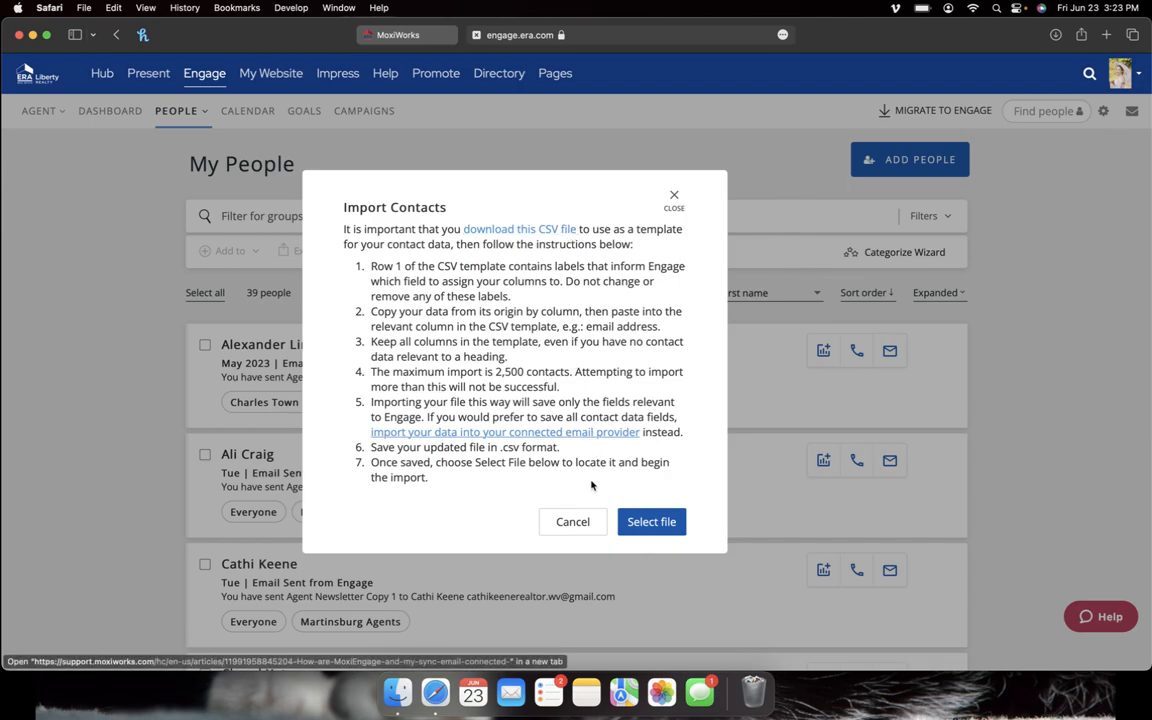
left_click(673, 198)
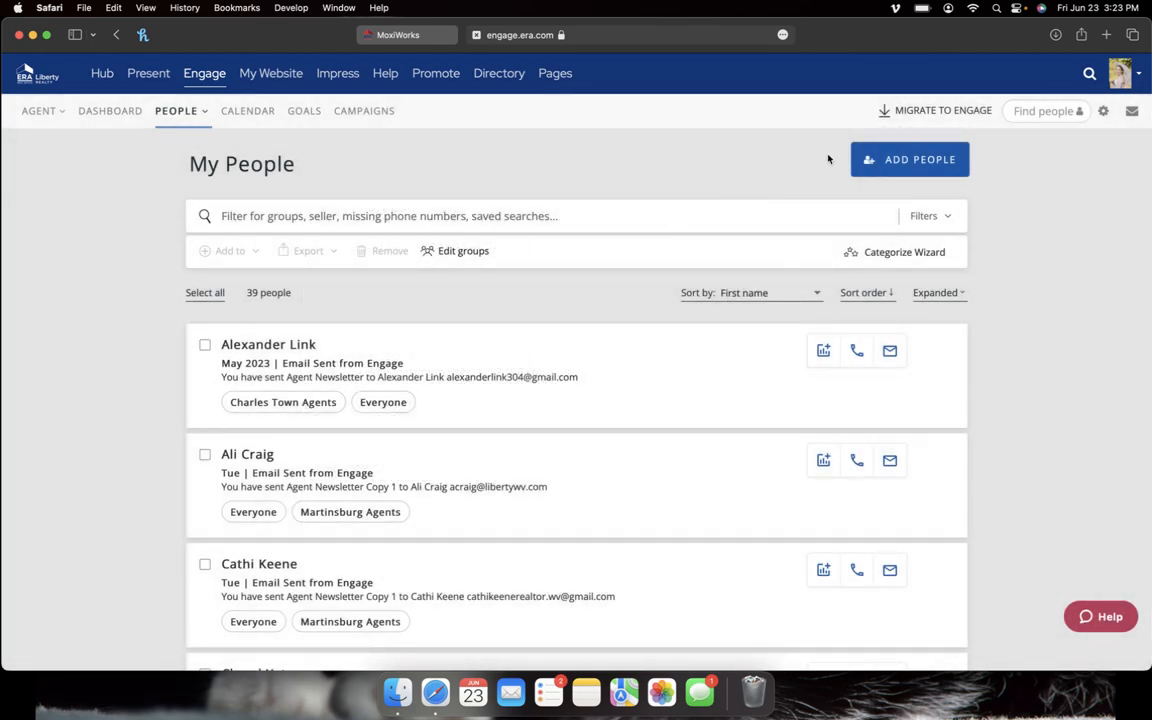
Step: Start a new single-person contact form
left_click(962, 165)
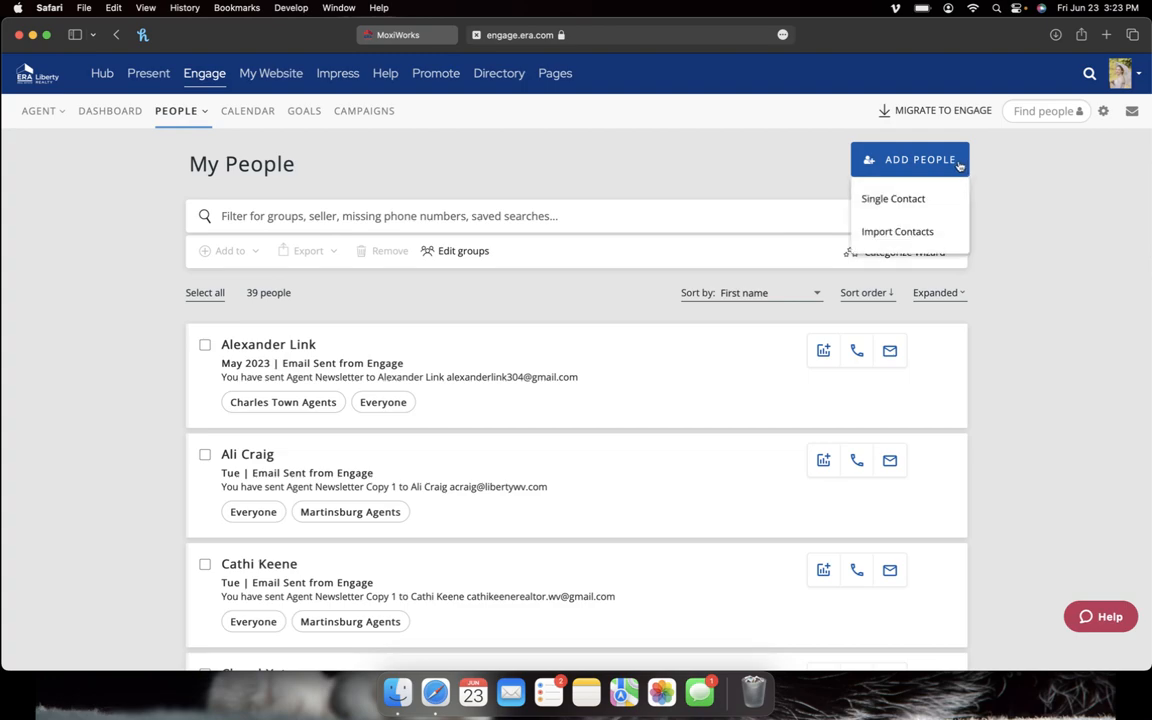
left_click(928, 204)
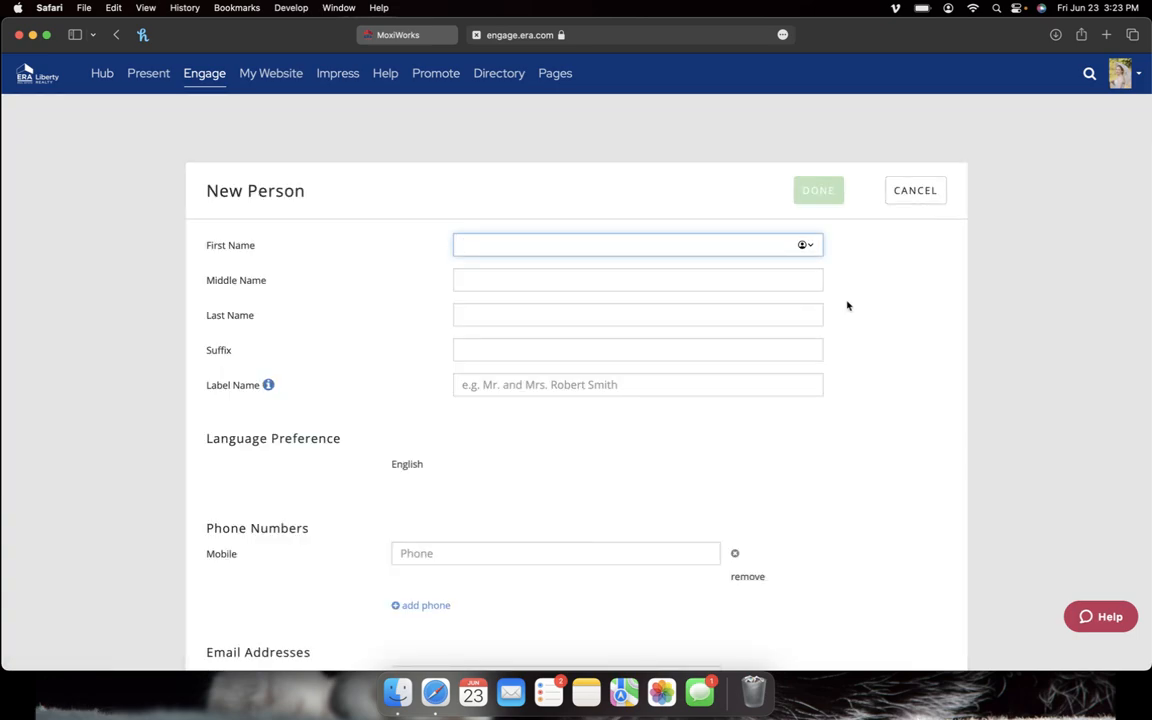
scroll(847, 305, "down", 2)
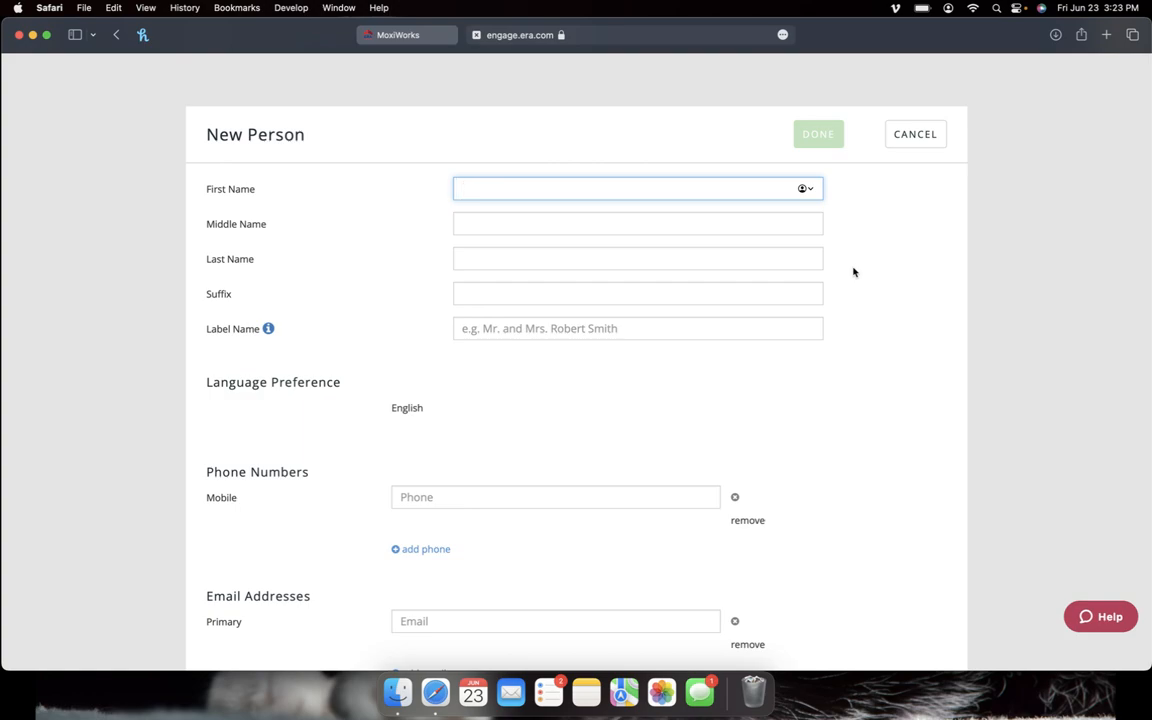
Step: Enter the contact's first and last name on the New Person form
left_click(849, 392)
scroll(849, 392, "down", 3)
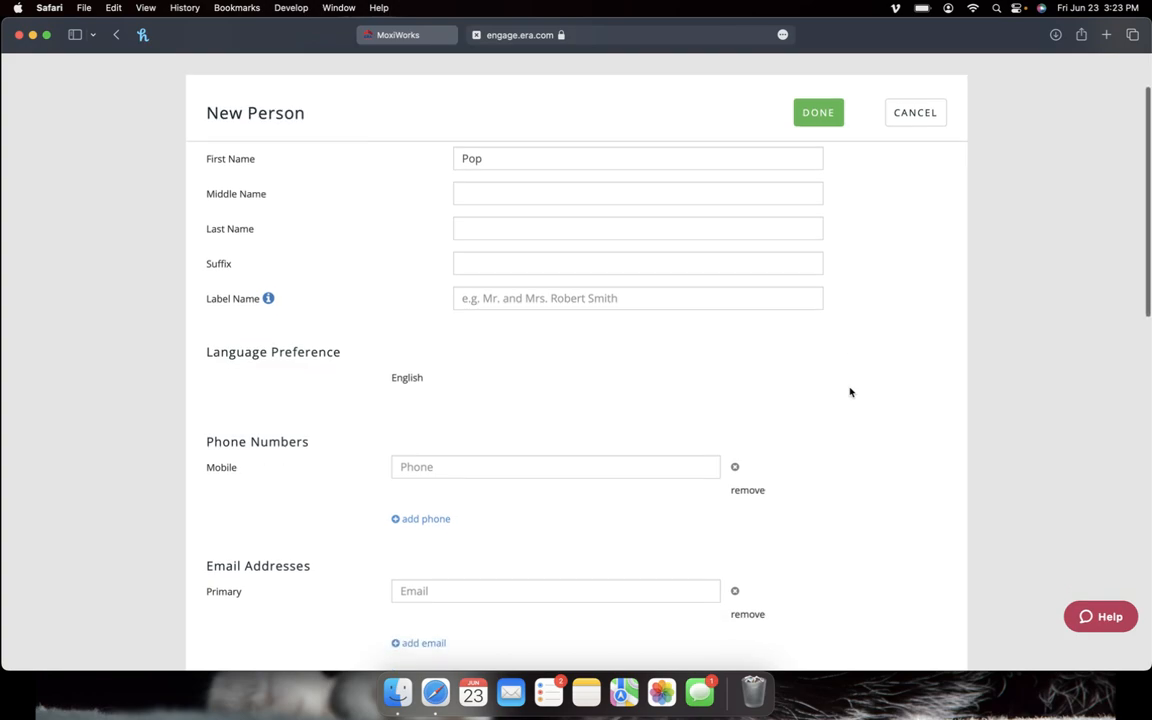
scroll(851, 392, "down", 1)
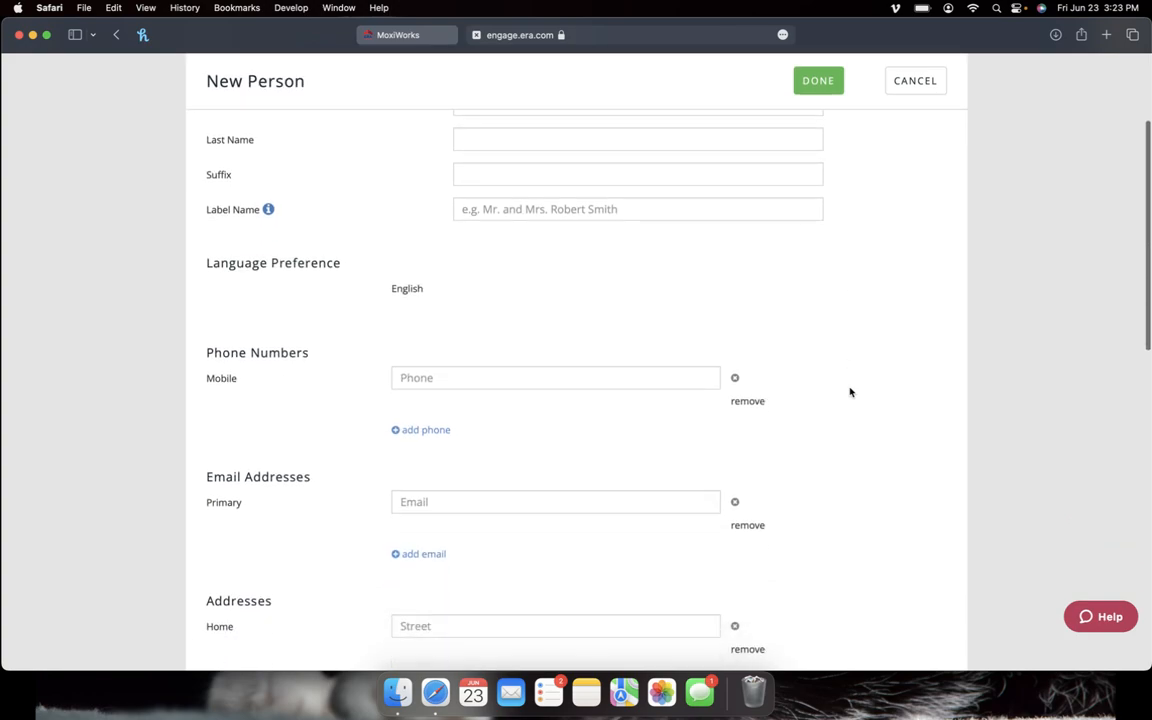
scroll(851, 392, "up", 1)
left_click(585, 153)
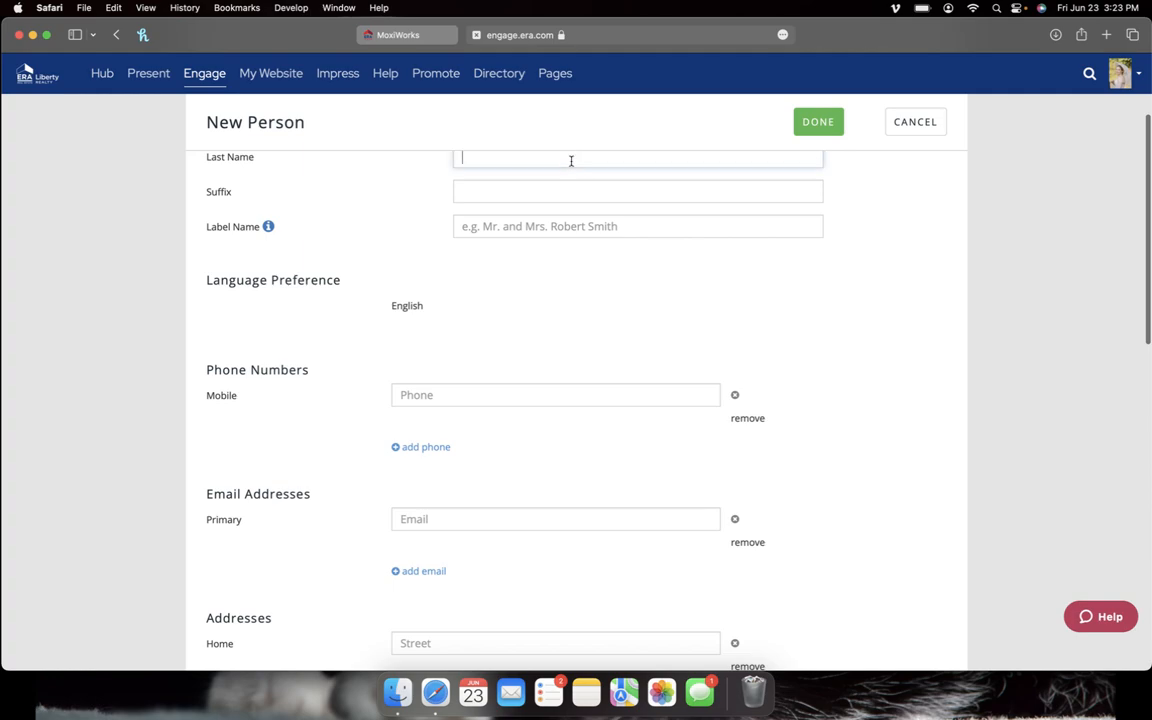
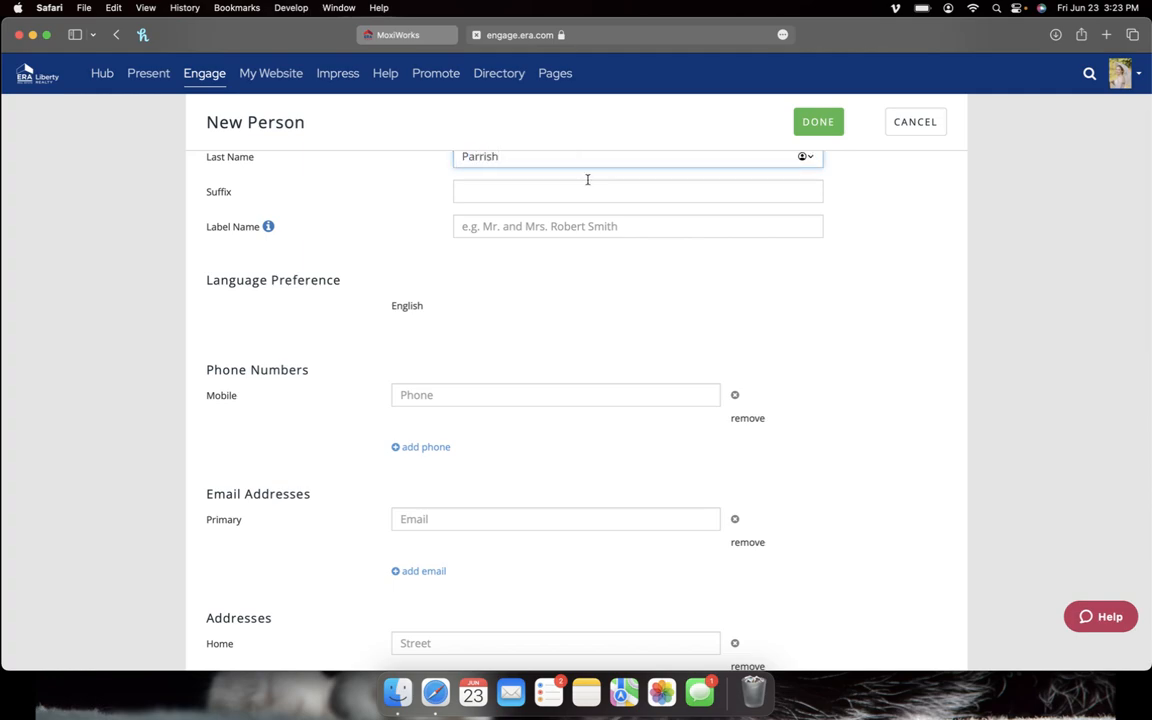
Step: Enter the contact's mobile phone number under Phone Numbers
scroll(823, 376, "down", 4)
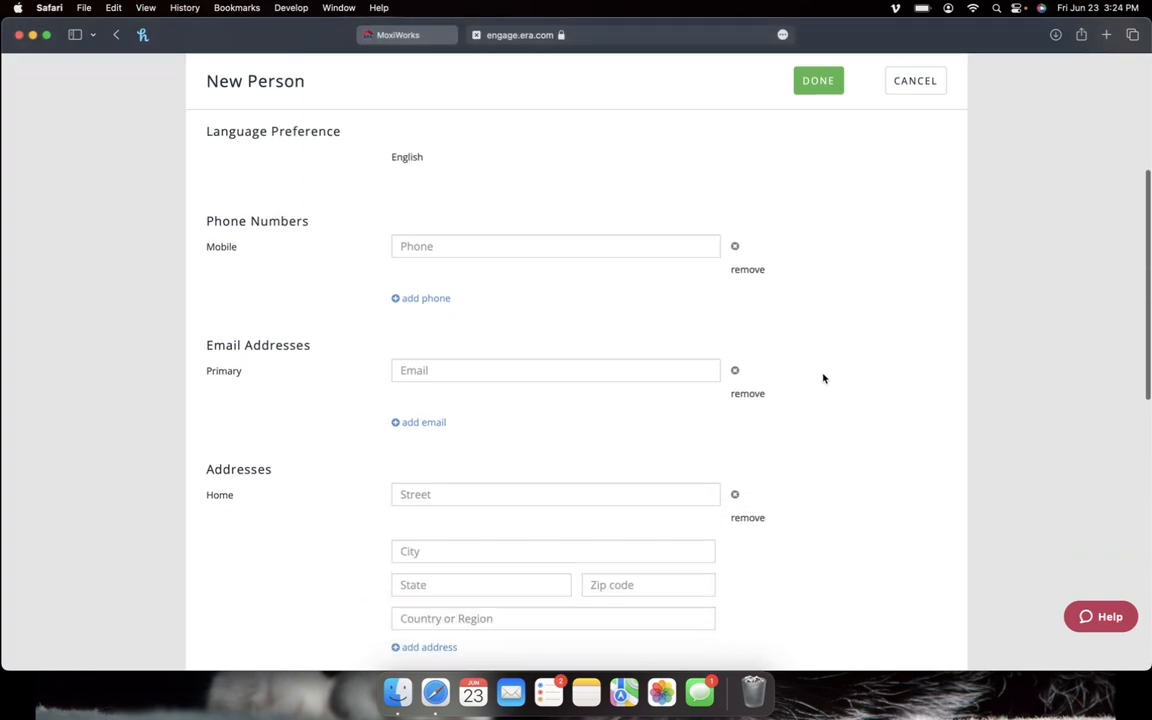
left_click(553, 237)
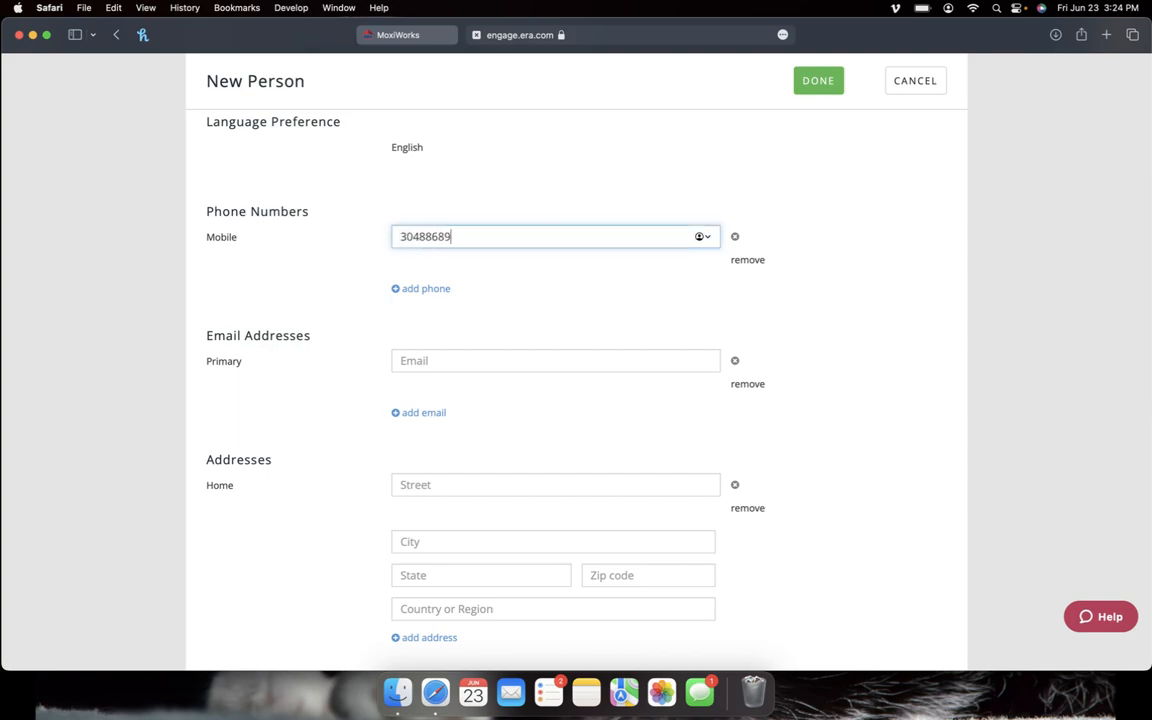
Step: Confirm the mobile number and look through the relationship types available to add
left_click(859, 405)
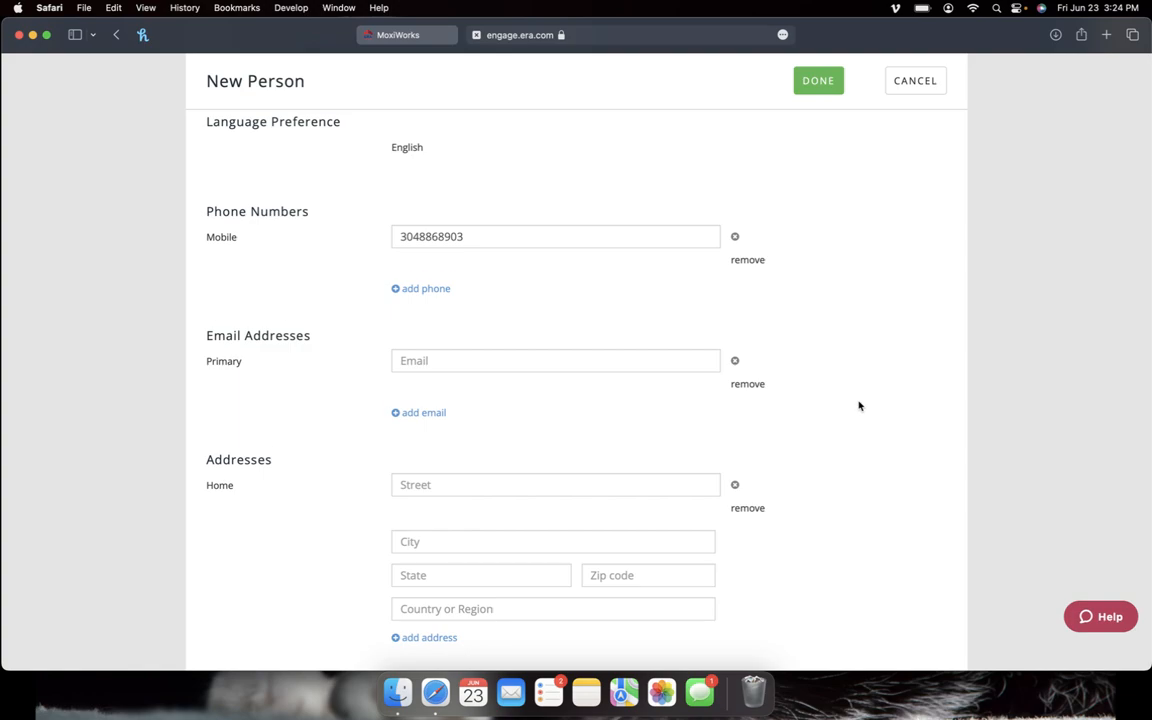
scroll(858, 405, "down", 2)
scroll(859, 405, "down", 3)
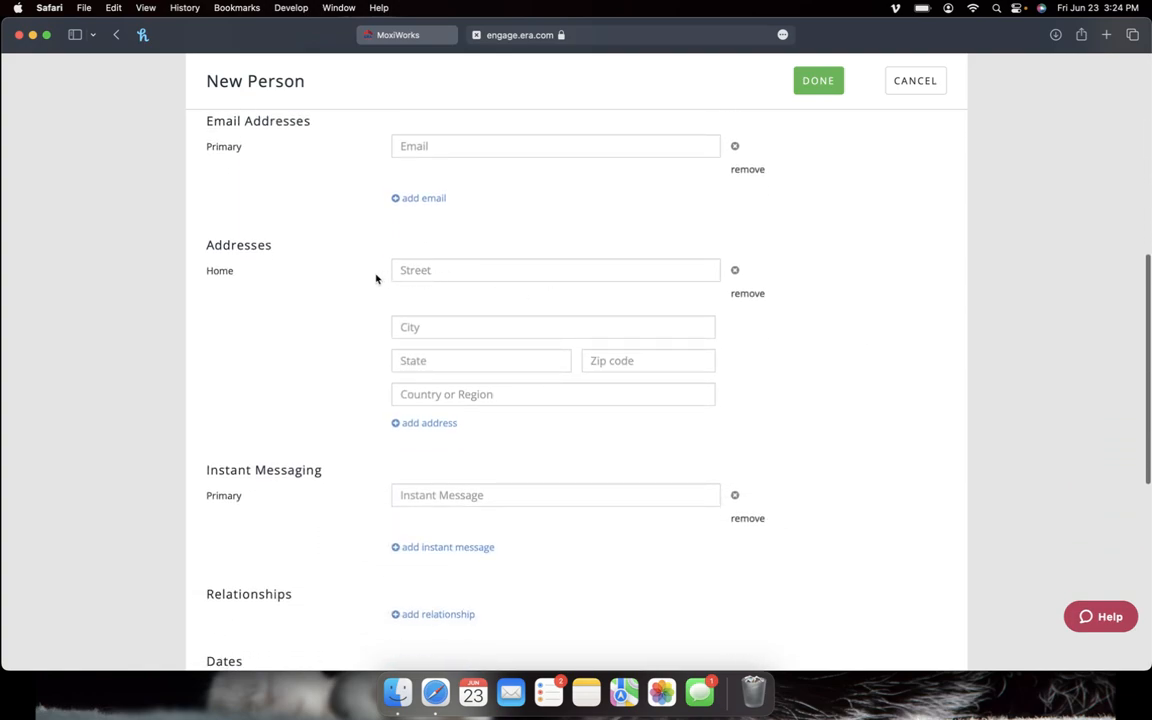
scroll(372, 314, "down", 3)
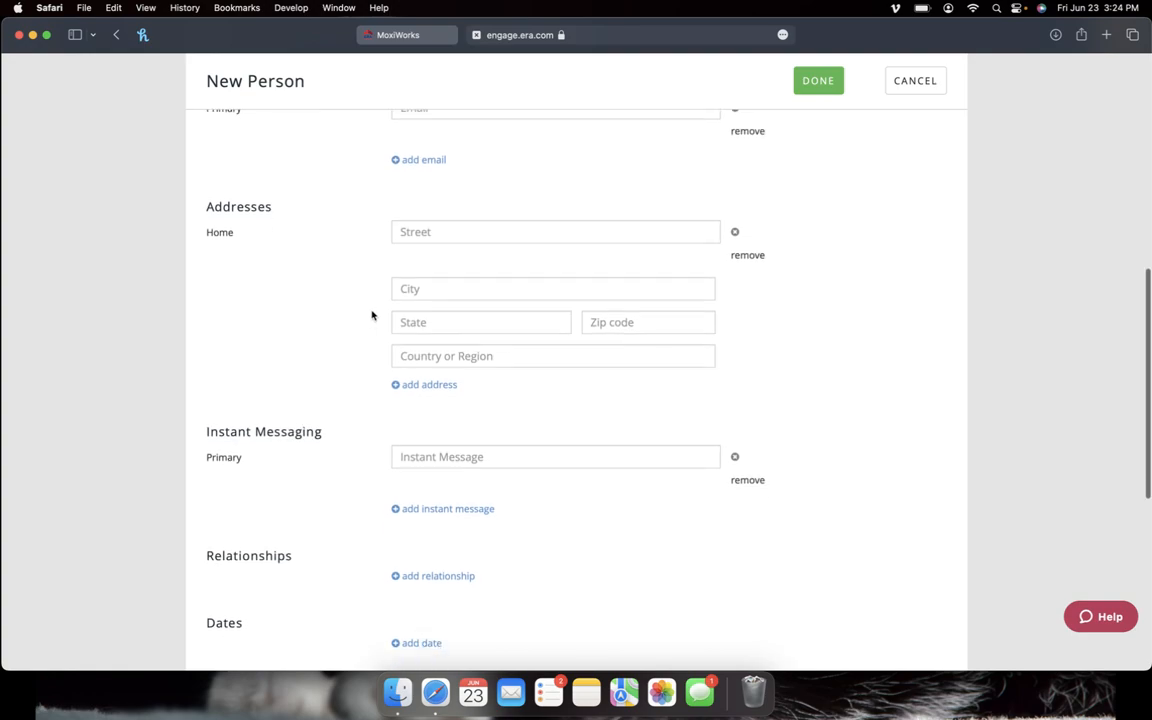
scroll(372, 315, "down", 3)
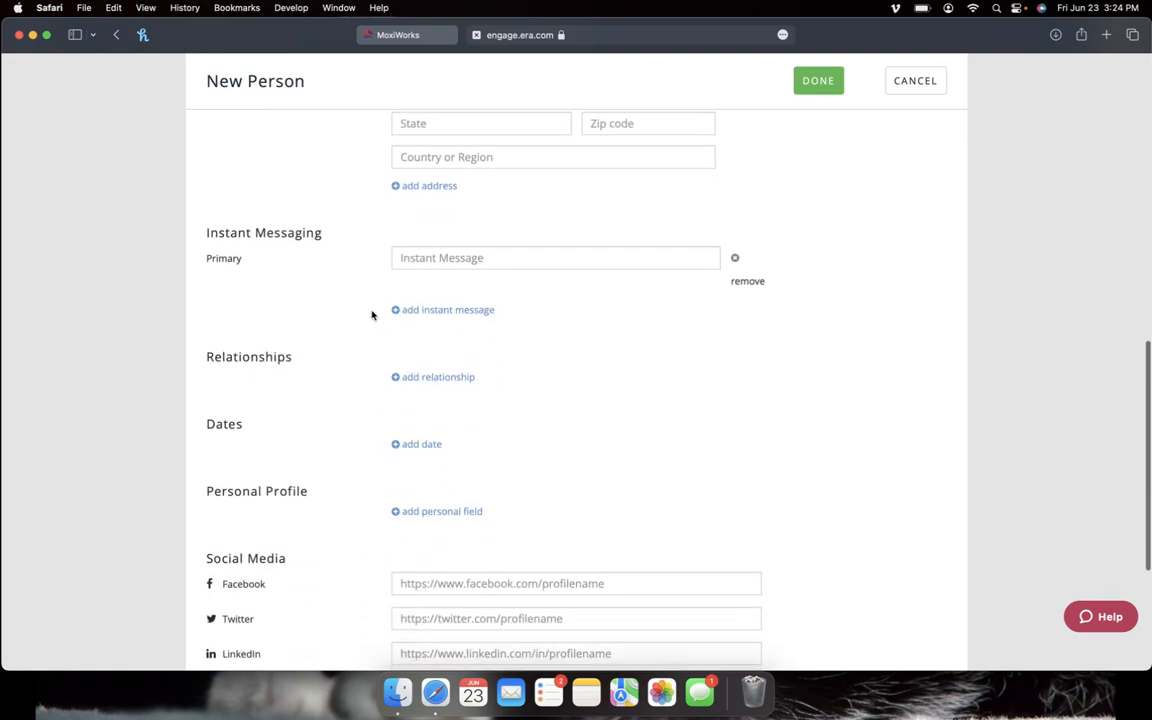
left_click(428, 337)
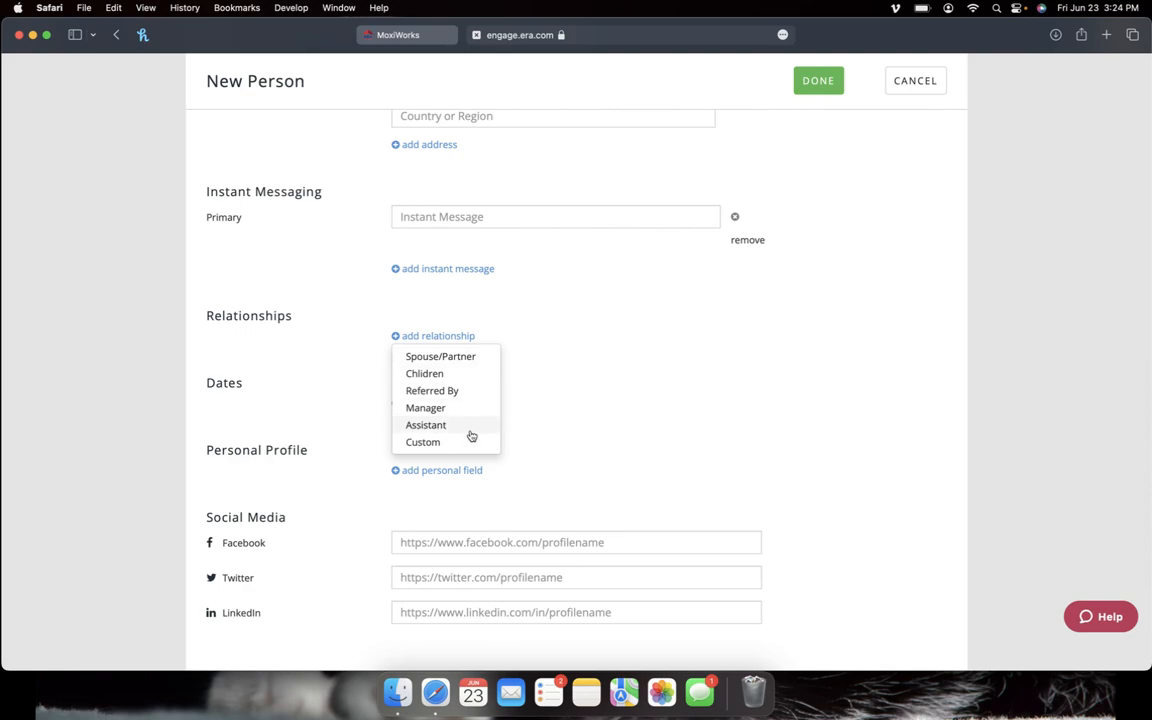
left_click(319, 411)
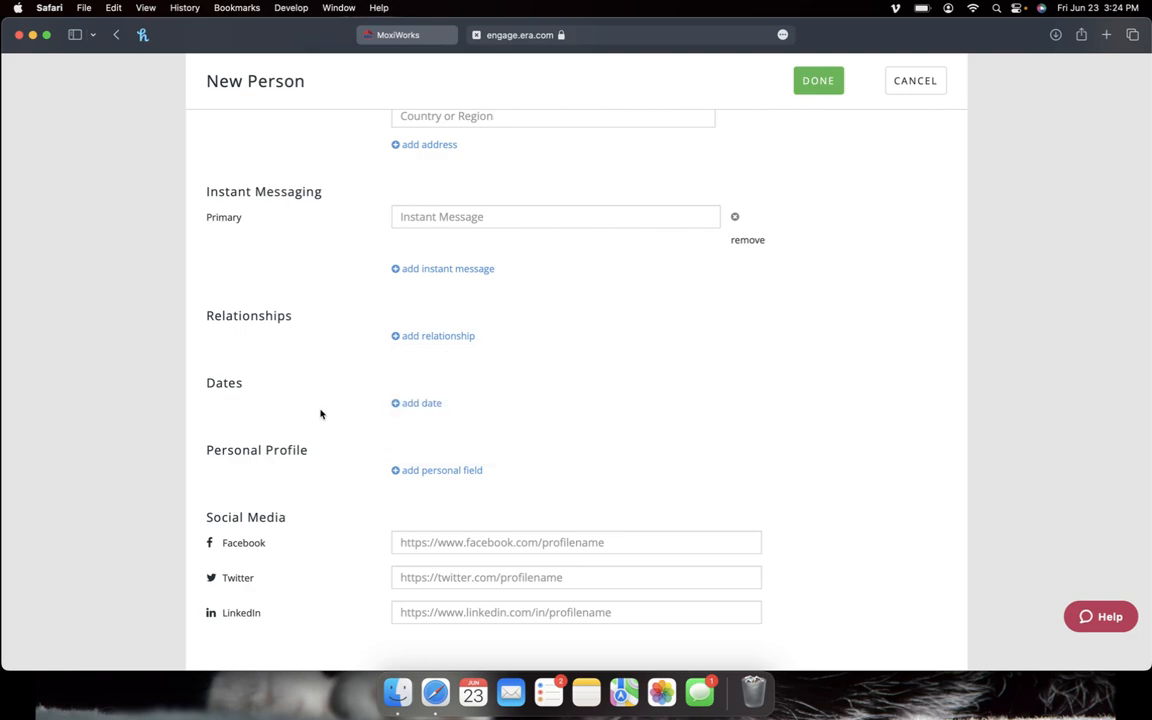
Step: Check the available date types, then list the personal profile fields that can be added
scroll(319, 411, "down", 2)
left_click(419, 312)
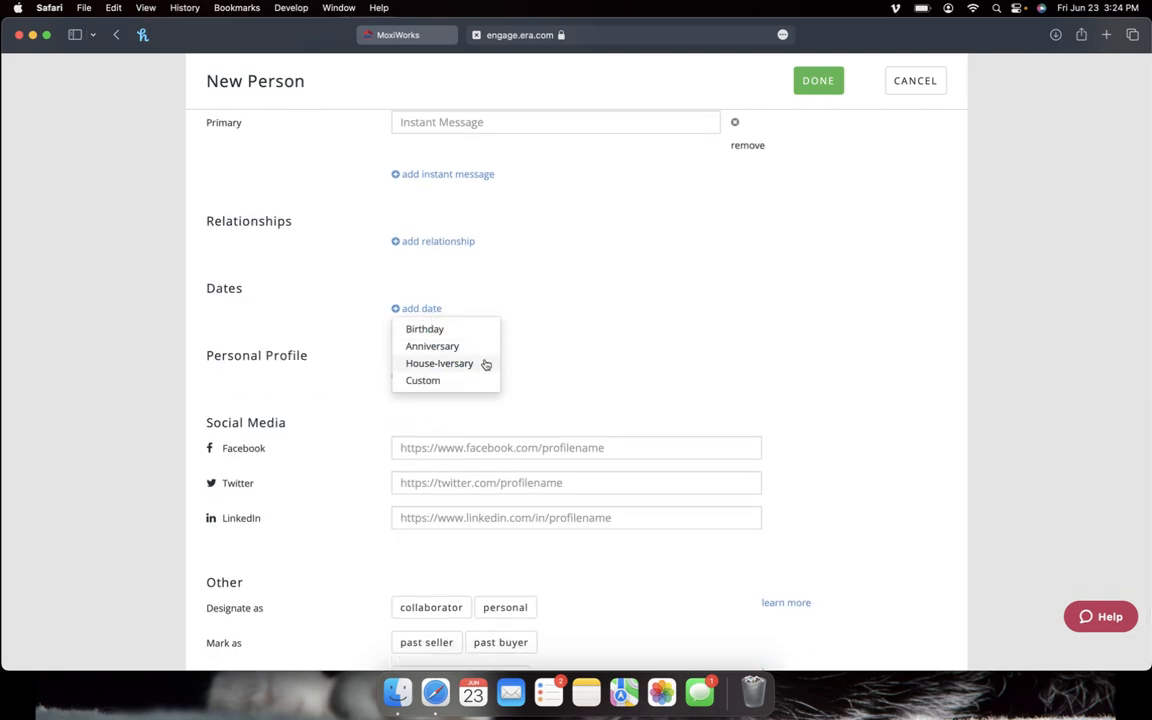
left_click(360, 391)
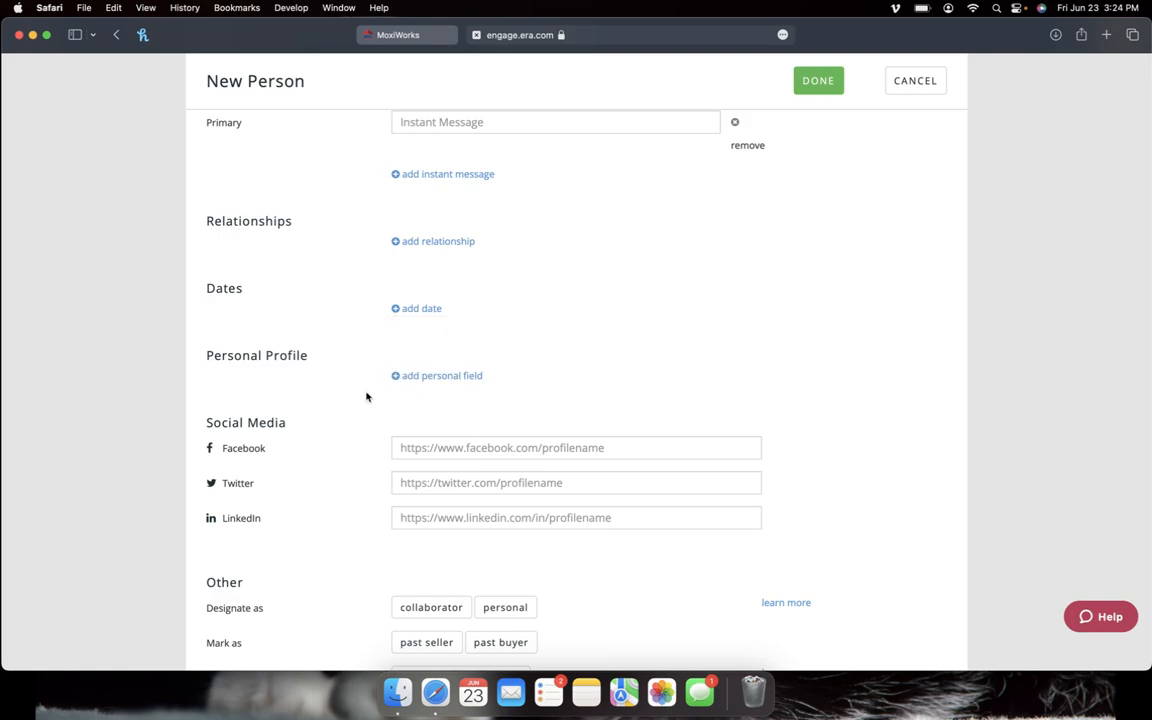
scroll(366, 397, "down", 3)
left_click(462, 279)
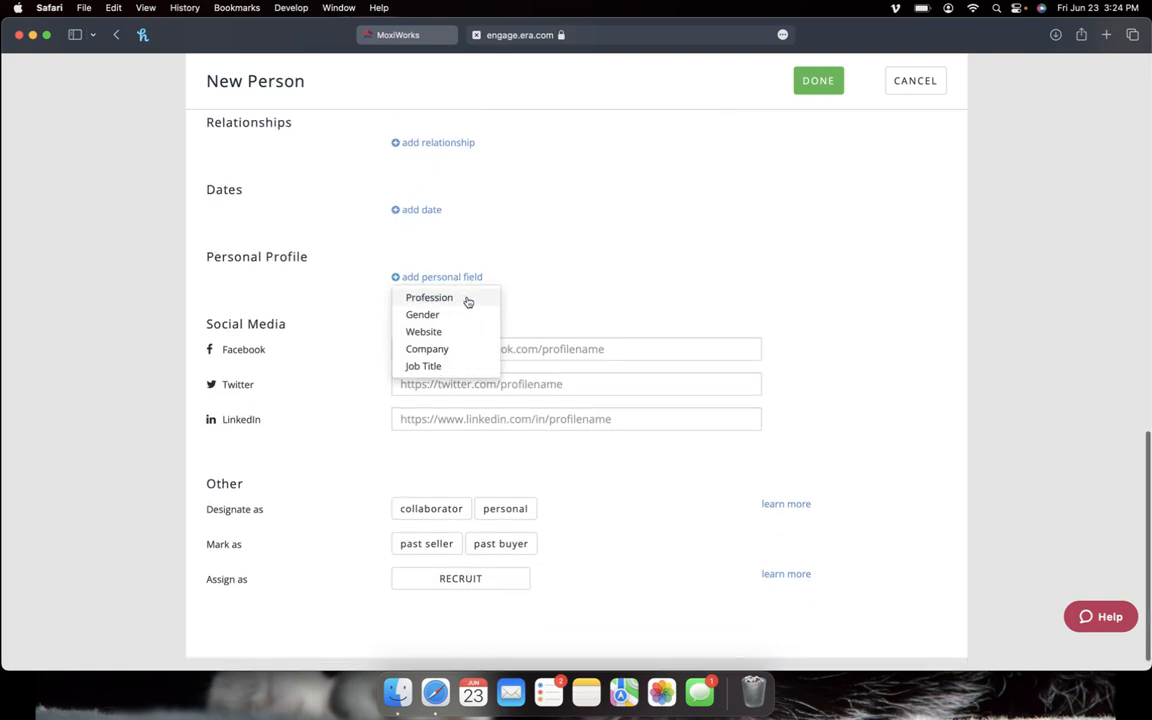
Step: Add a Job Title field to the personal profile and fill it with FATHER
left_click(479, 369)
scroll(441, 357, "up", 2)
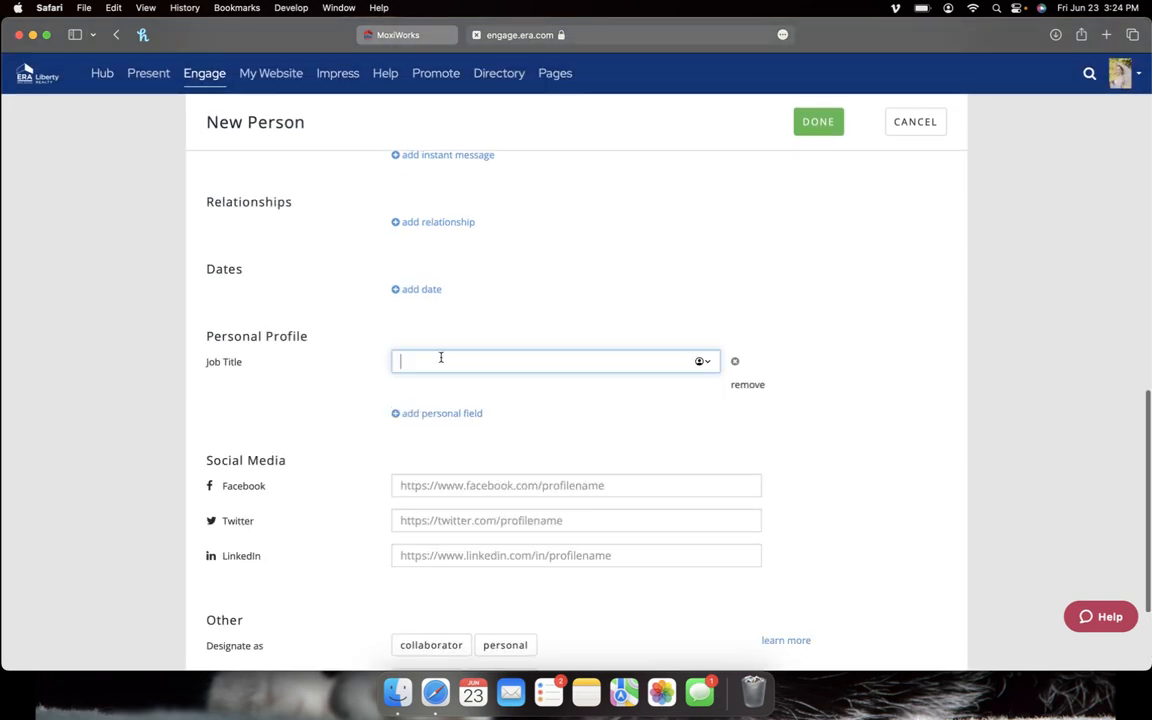
type("FATHER")
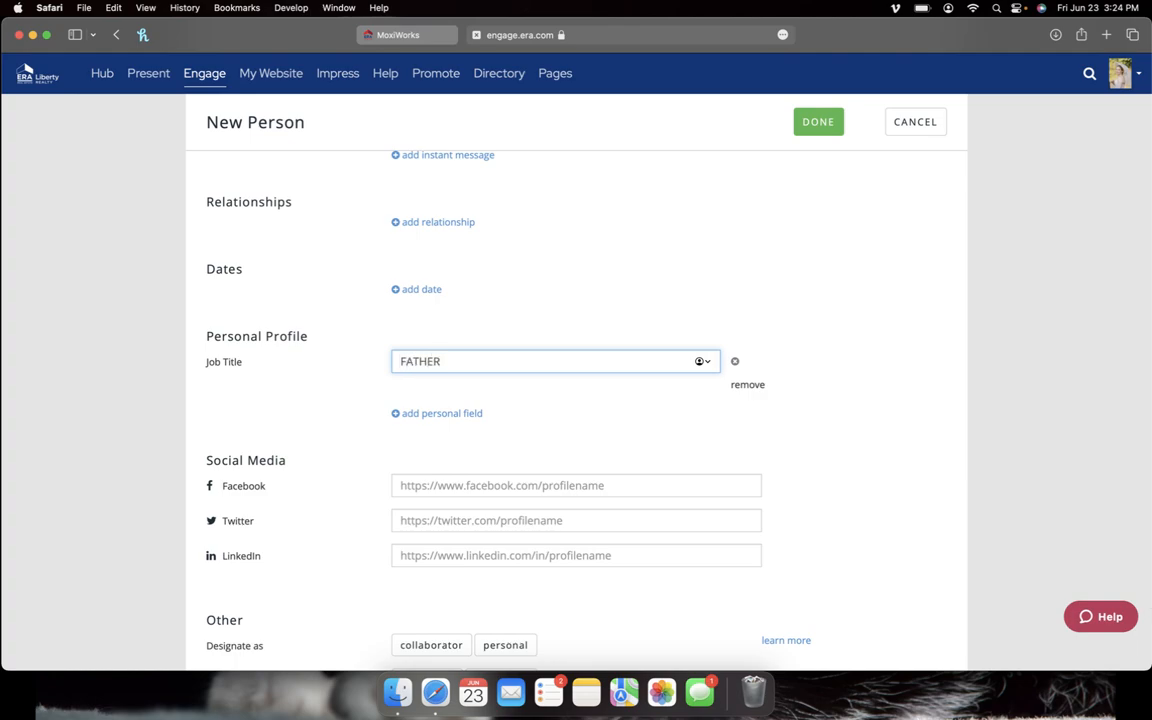
left_click(348, 391)
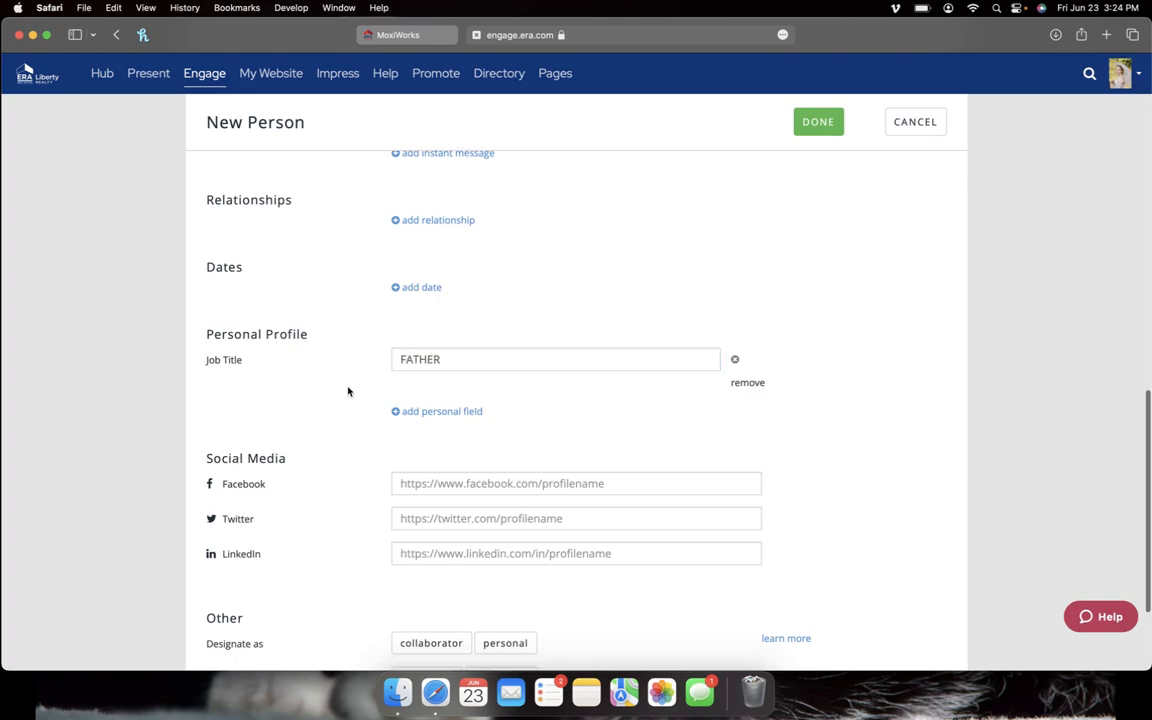
scroll(348, 391, "down", 4)
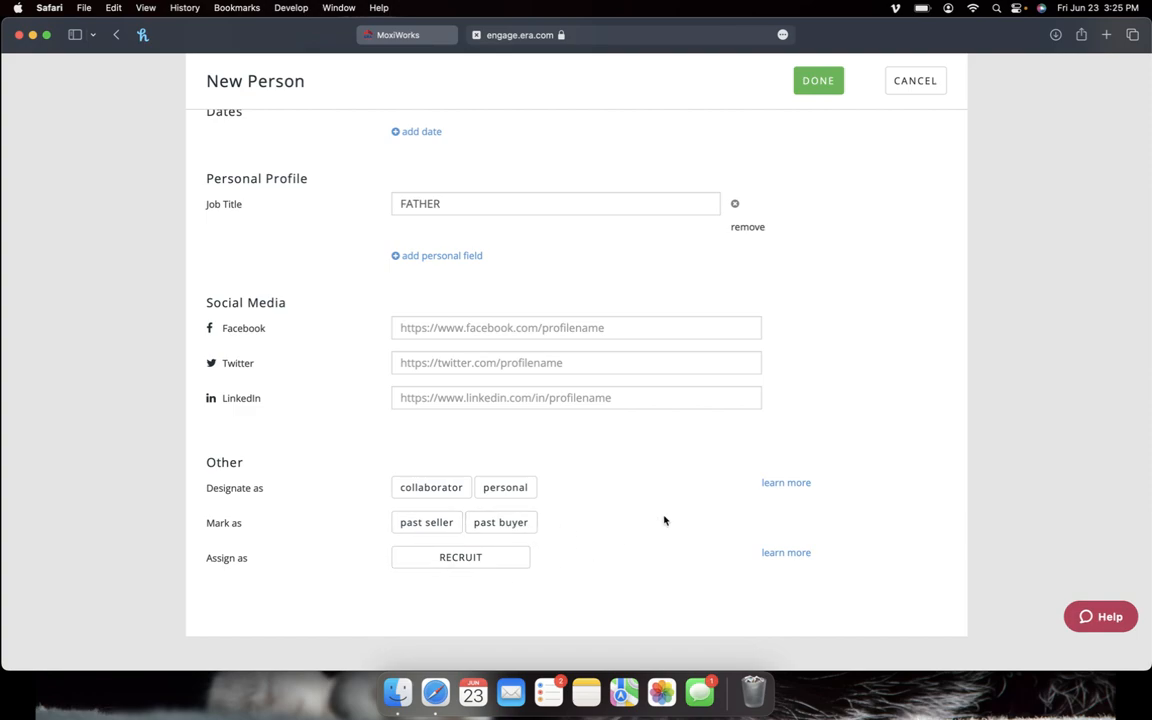
Step: Save the contact with DONE and review its profile: mobile number, English, Job Title FATHER
left_click(820, 90)
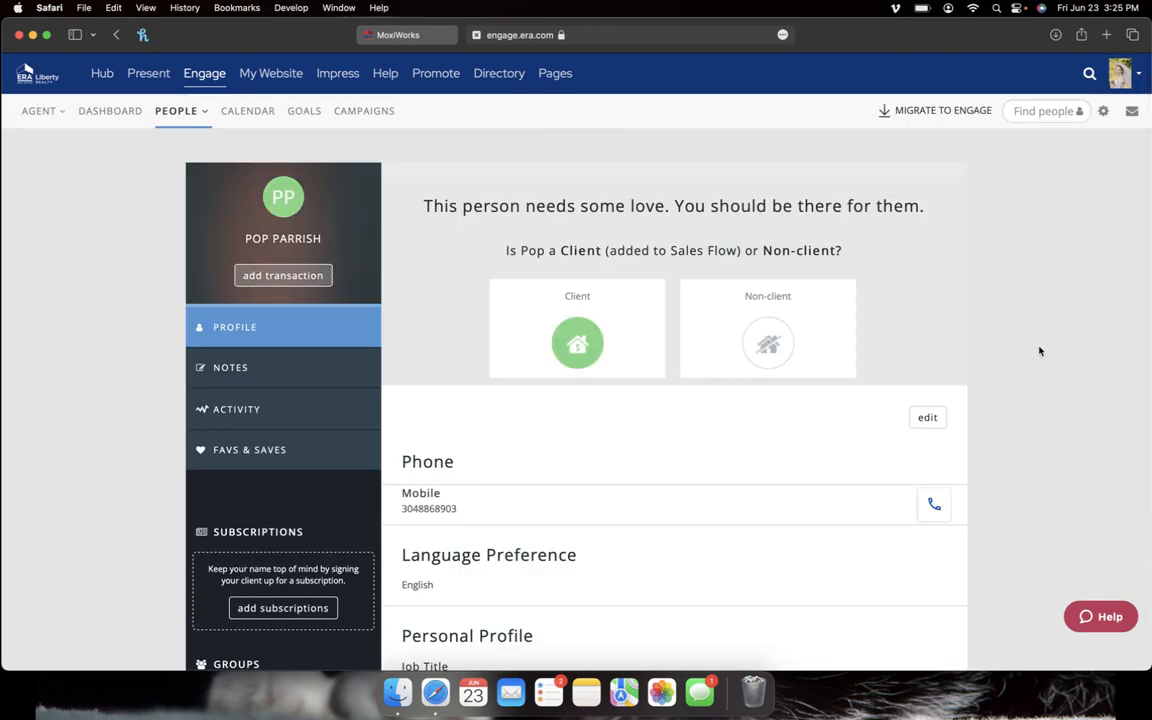
scroll(1039, 351, "down", 1)
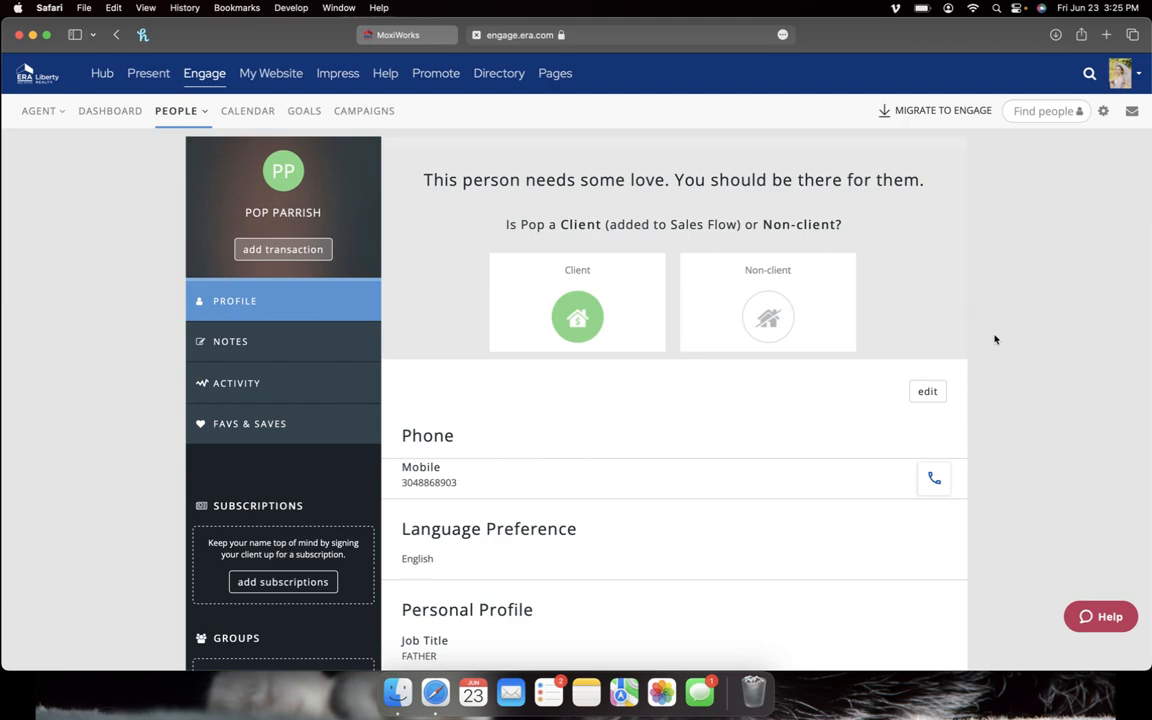
scroll(995, 340, "down", 3)
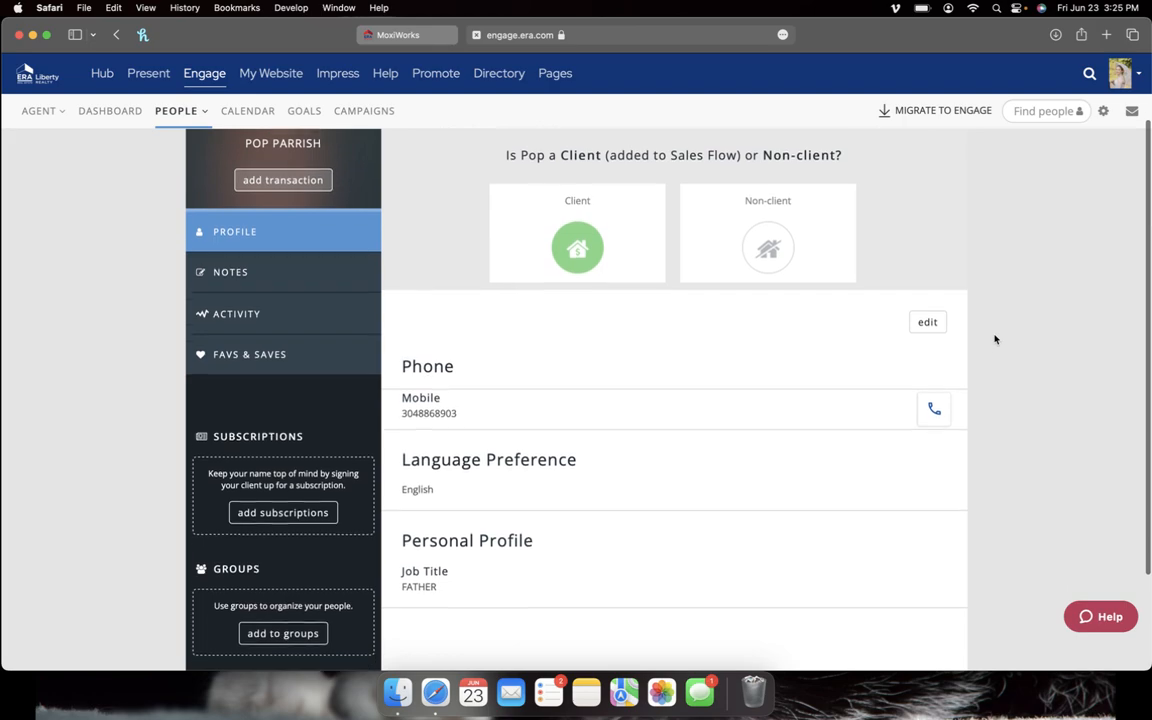
scroll(995, 340, "down", 2)
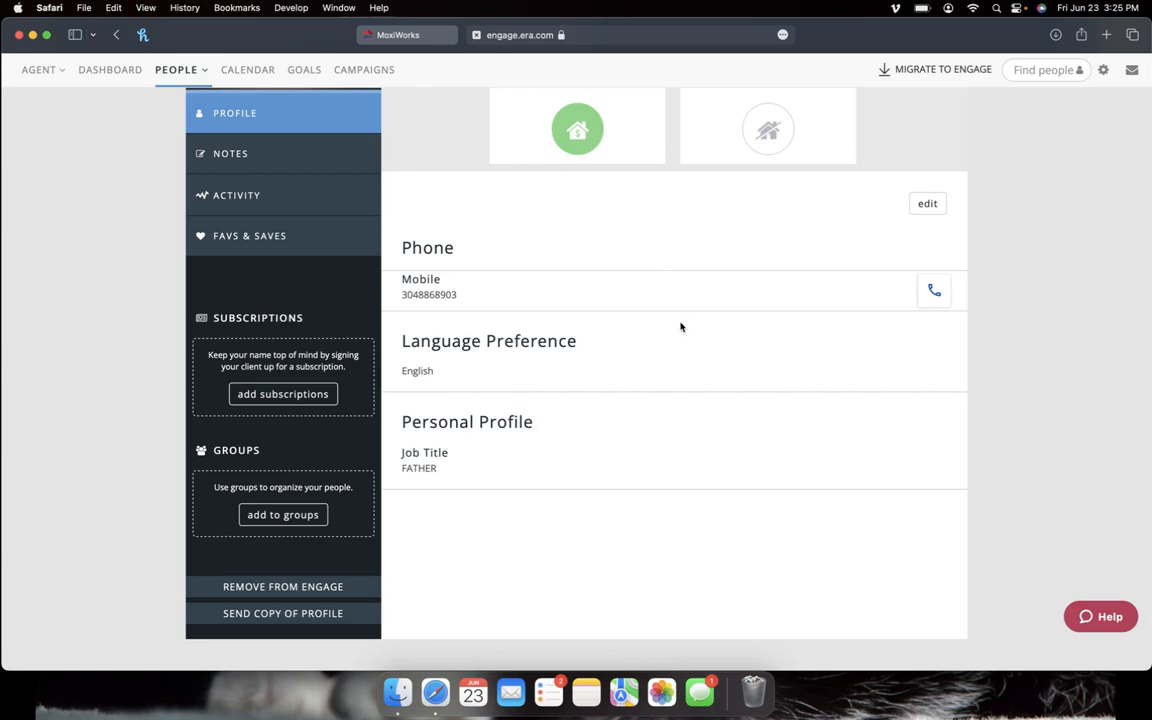
scroll(679, 324, "up", 5)
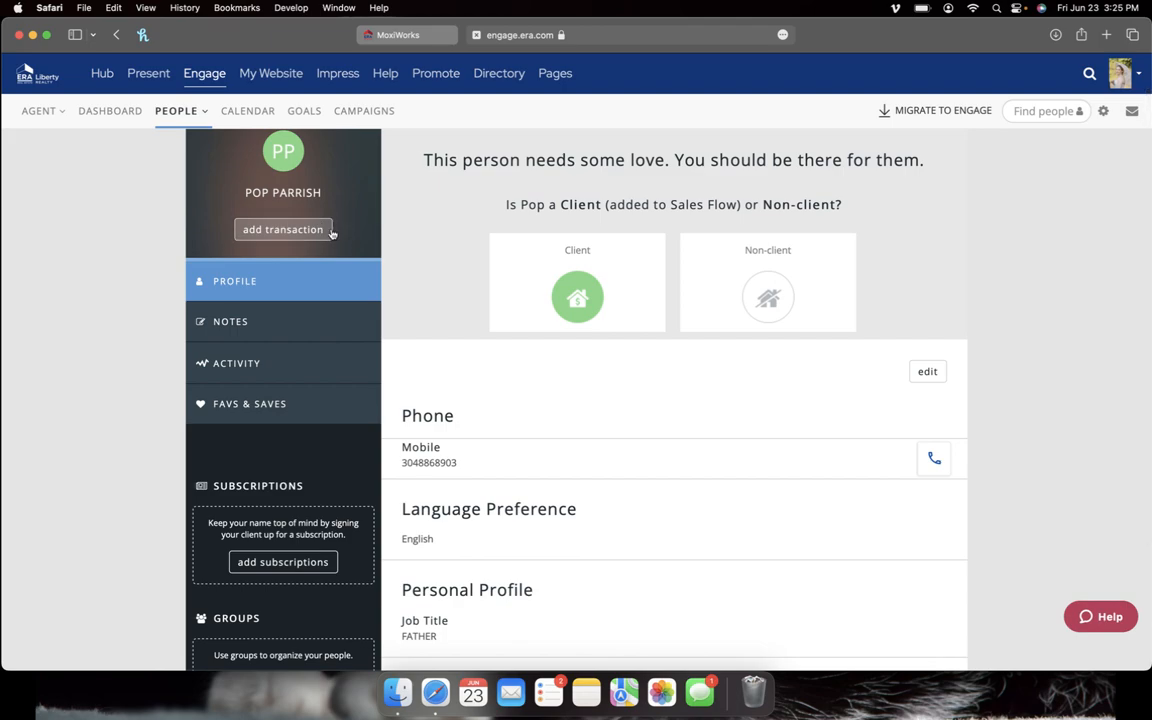
Step: Review the contact's Notes, Activity and Favs & Saves tabs
left_click(327, 328)
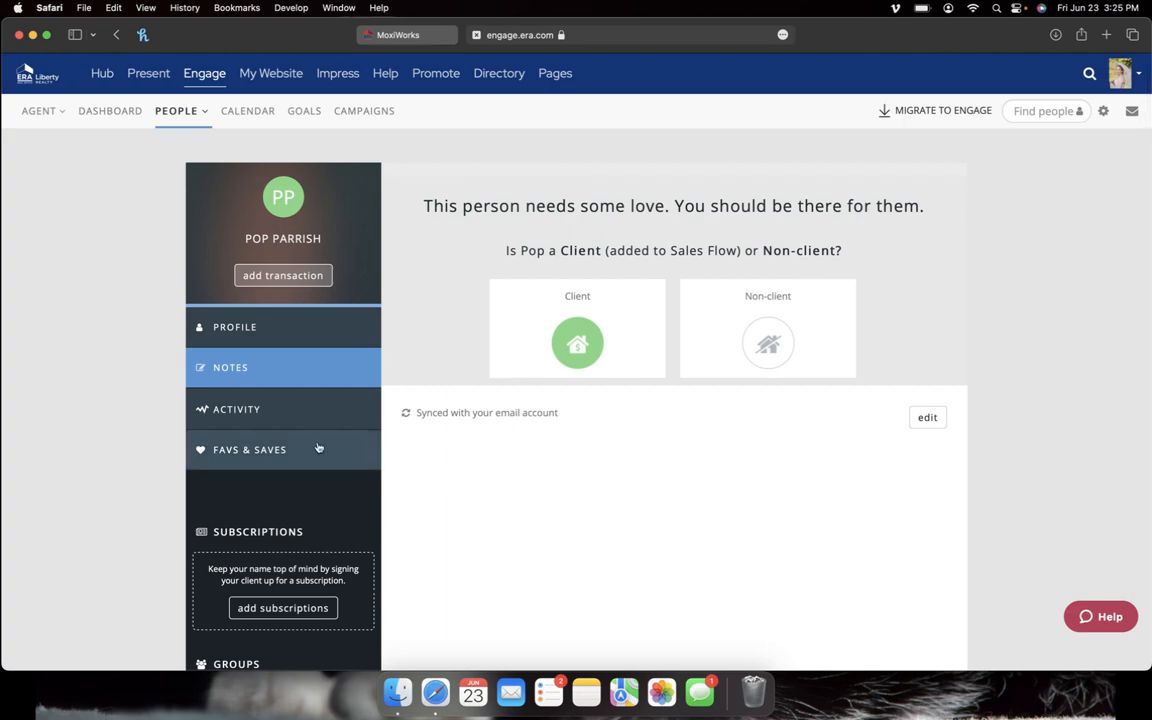
scroll(296, 407, "down", 2)
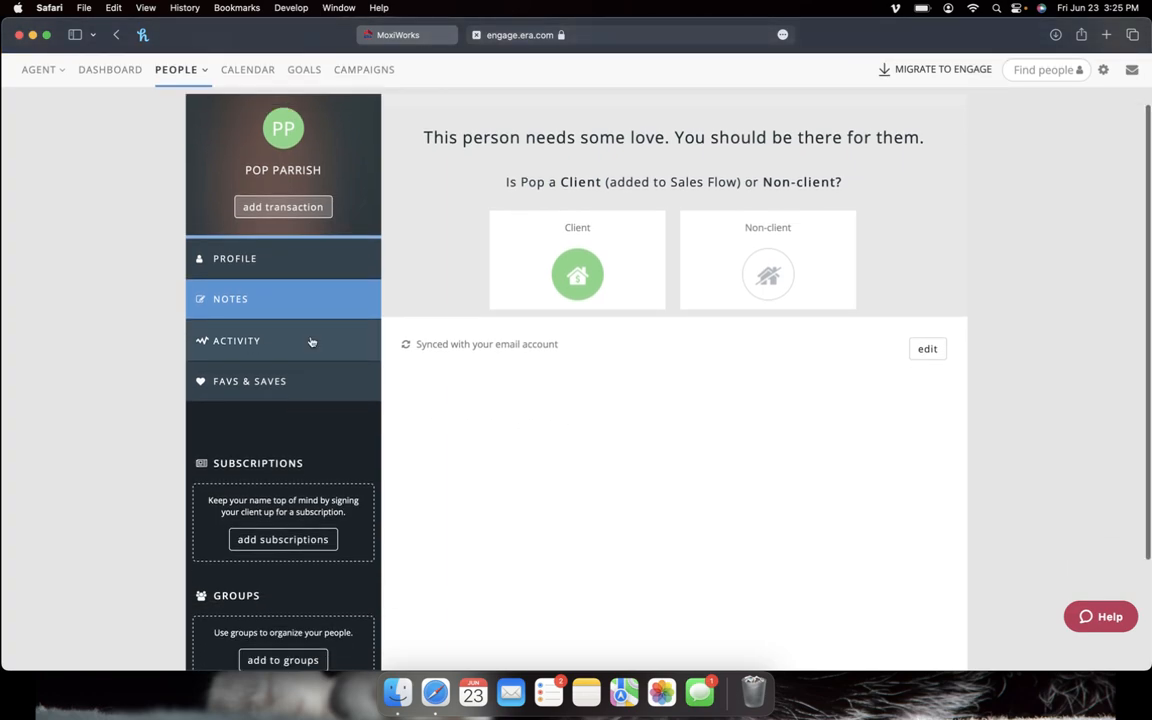
left_click(311, 341)
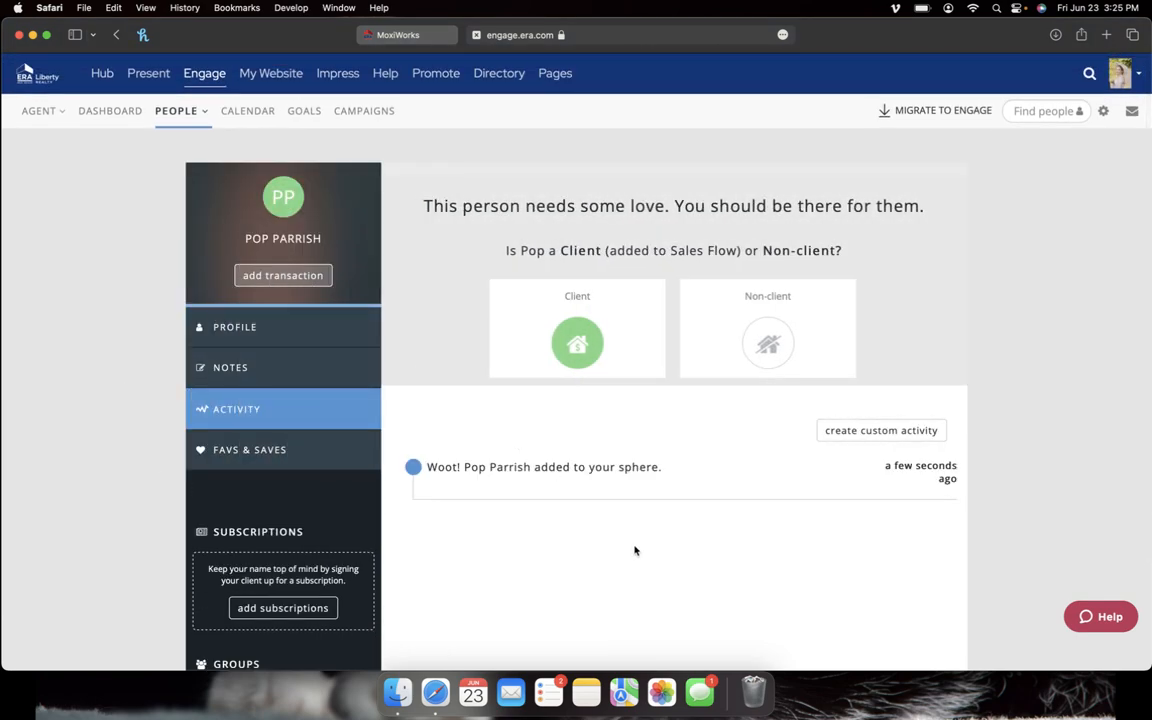
scroll(634, 550, "down", 2)
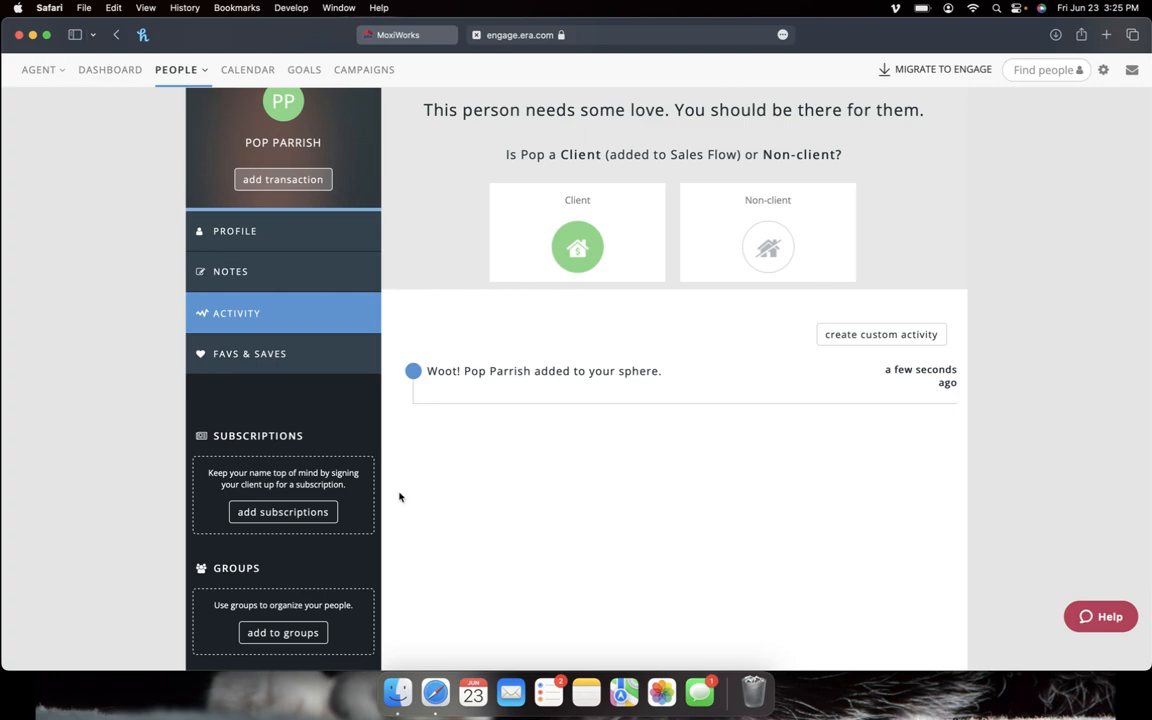
left_click(309, 352)
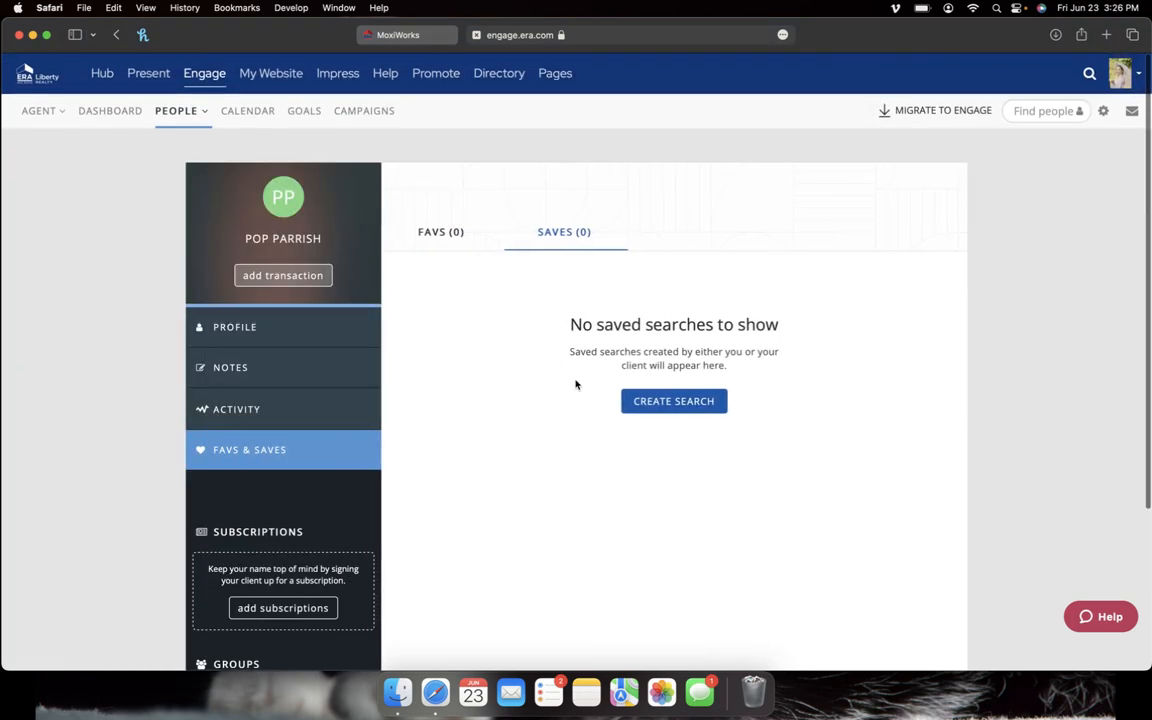
Step: Open Add Subscription, showing Neighborhood News and Listing Announcements with 0 active each
scroll(556, 418, "down", 2)
scroll(556, 418, "down", 1)
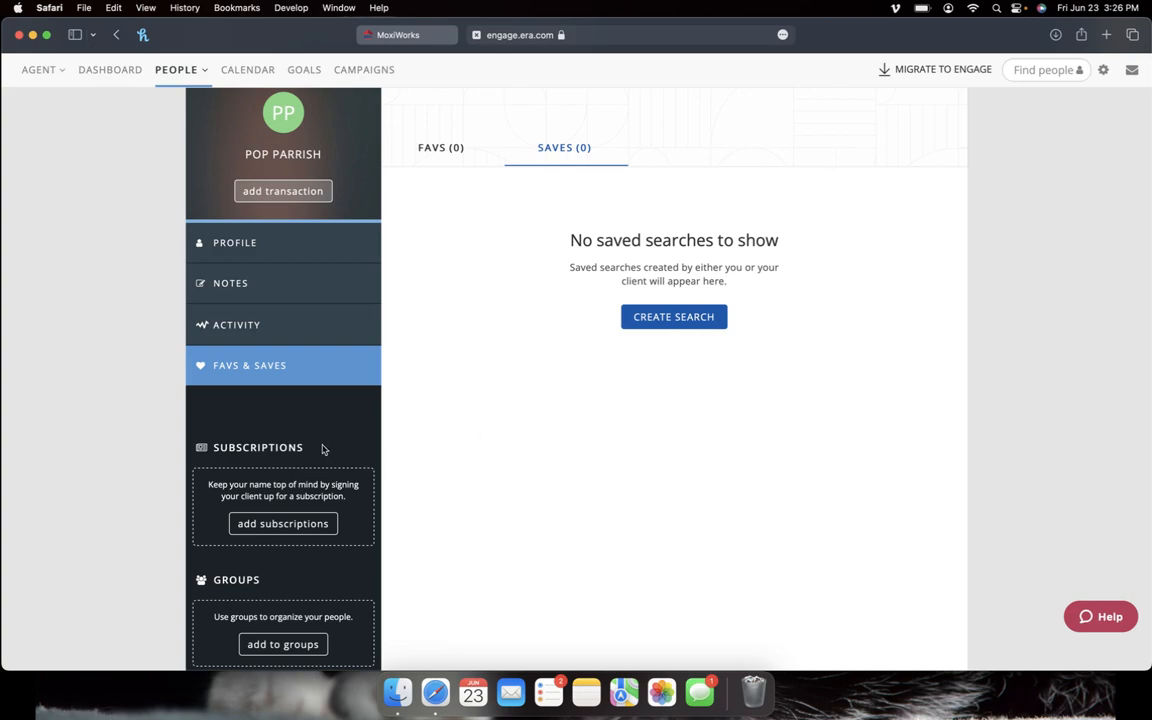
scroll(311, 429, "down", 2)
scroll(312, 430, "down", 1)
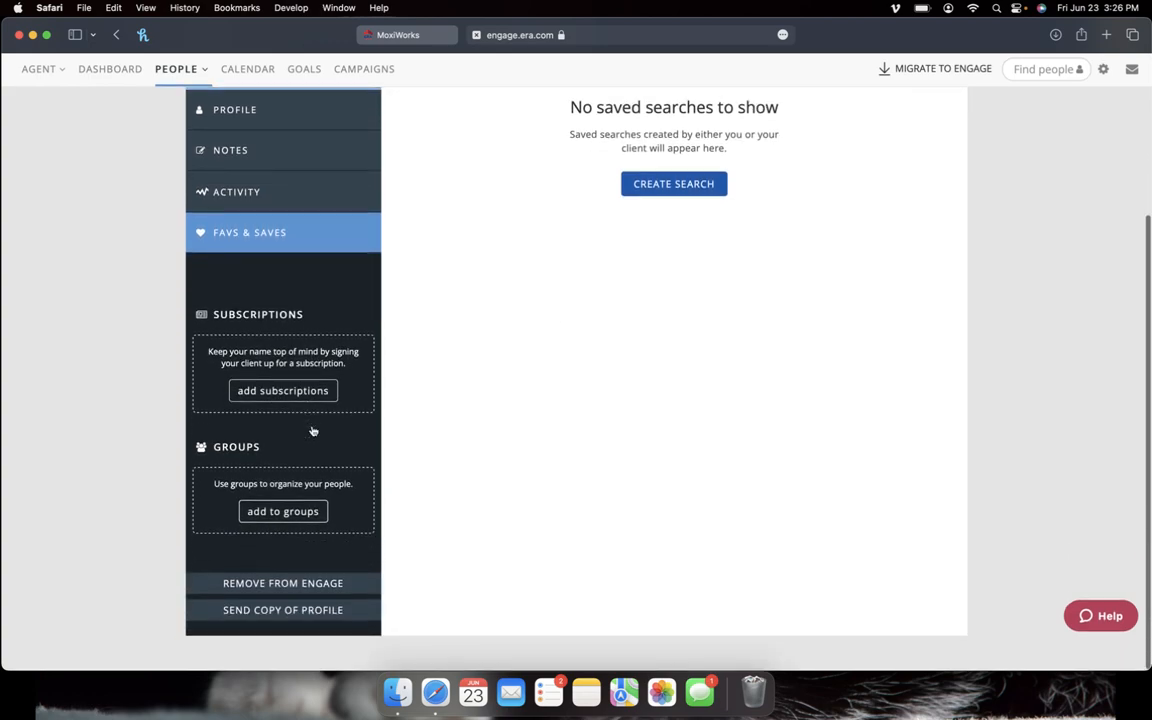
left_click(294, 392)
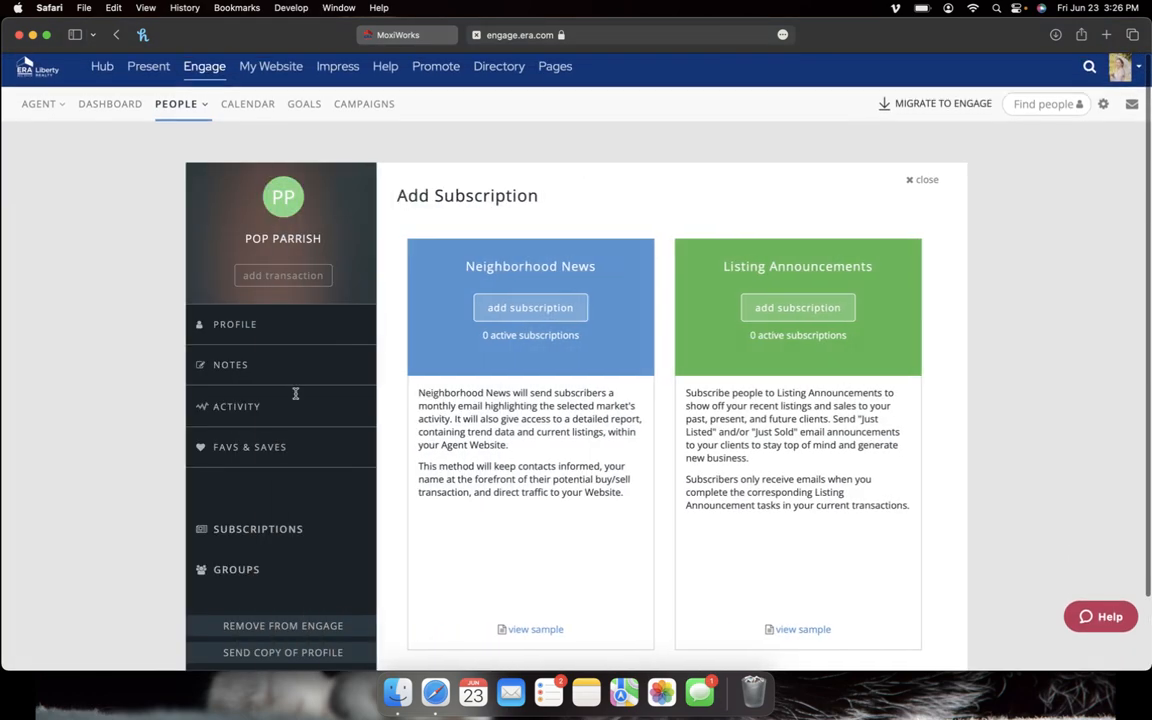